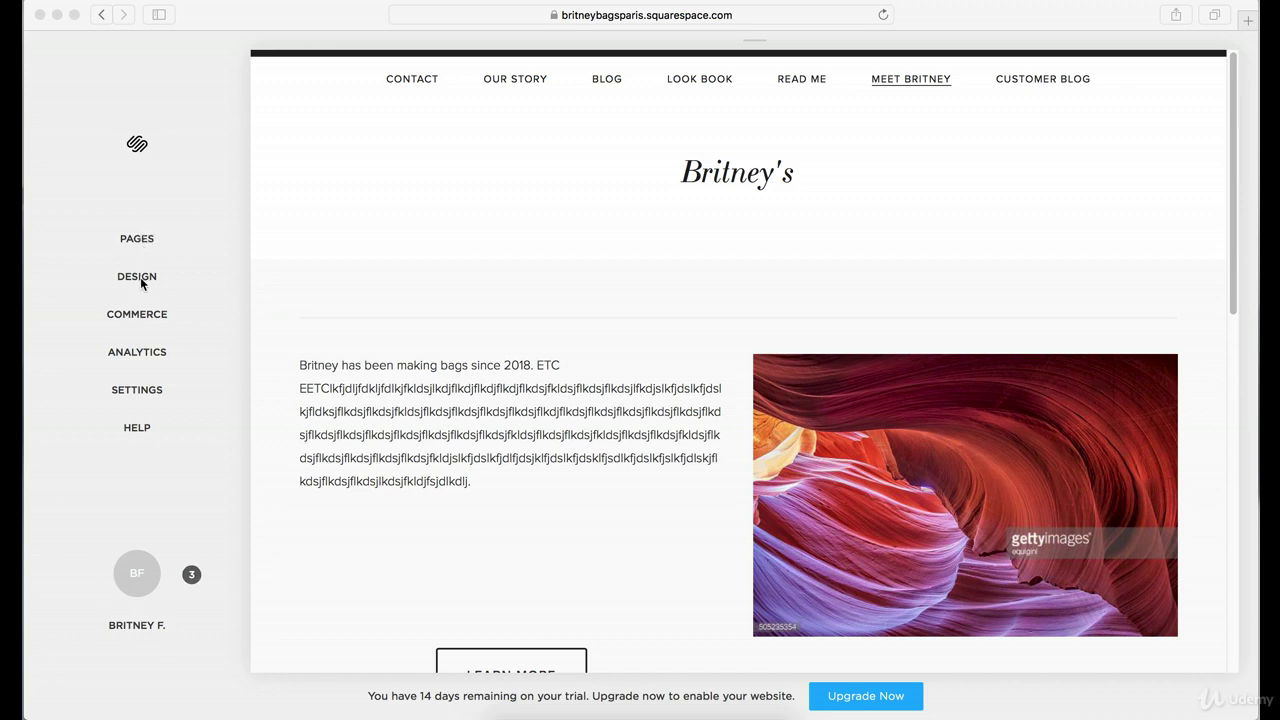
- Open the site's Design settings menu from the Squarespace home sidebar
left_click(139, 276)
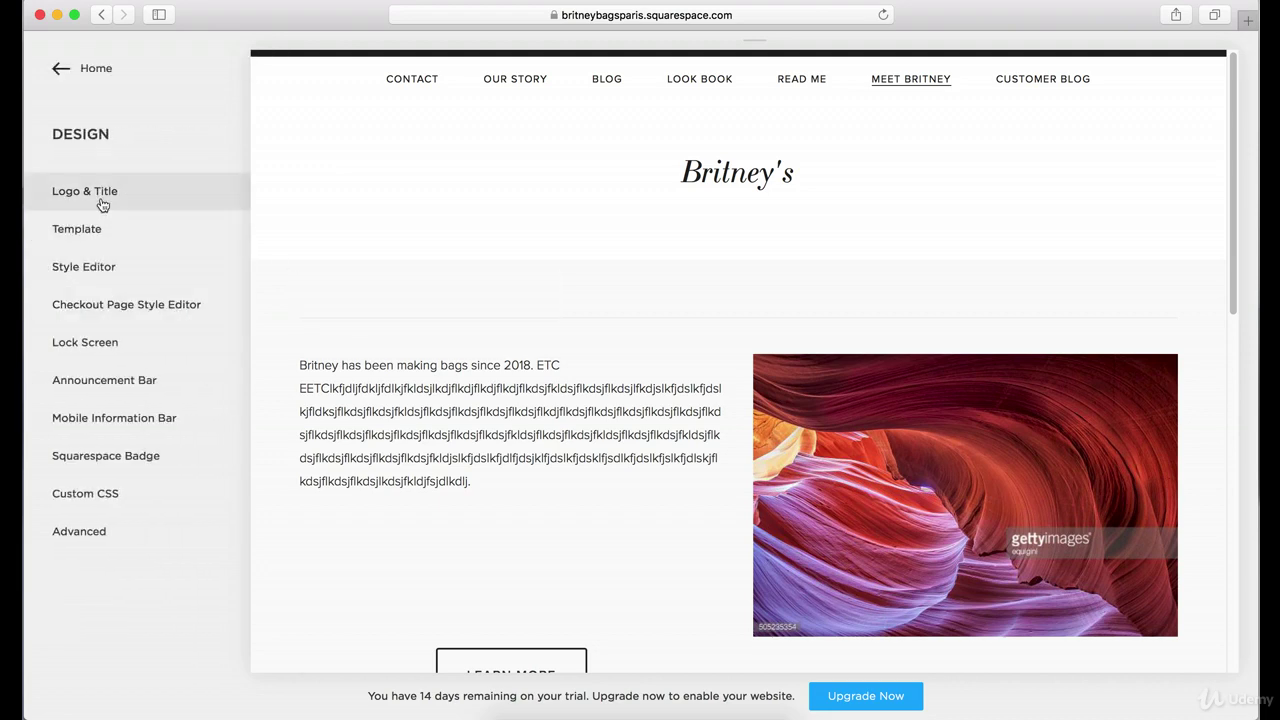
- In Logo & Title, enter the tag line 'The Bags of Paris'
left_click(105, 195)
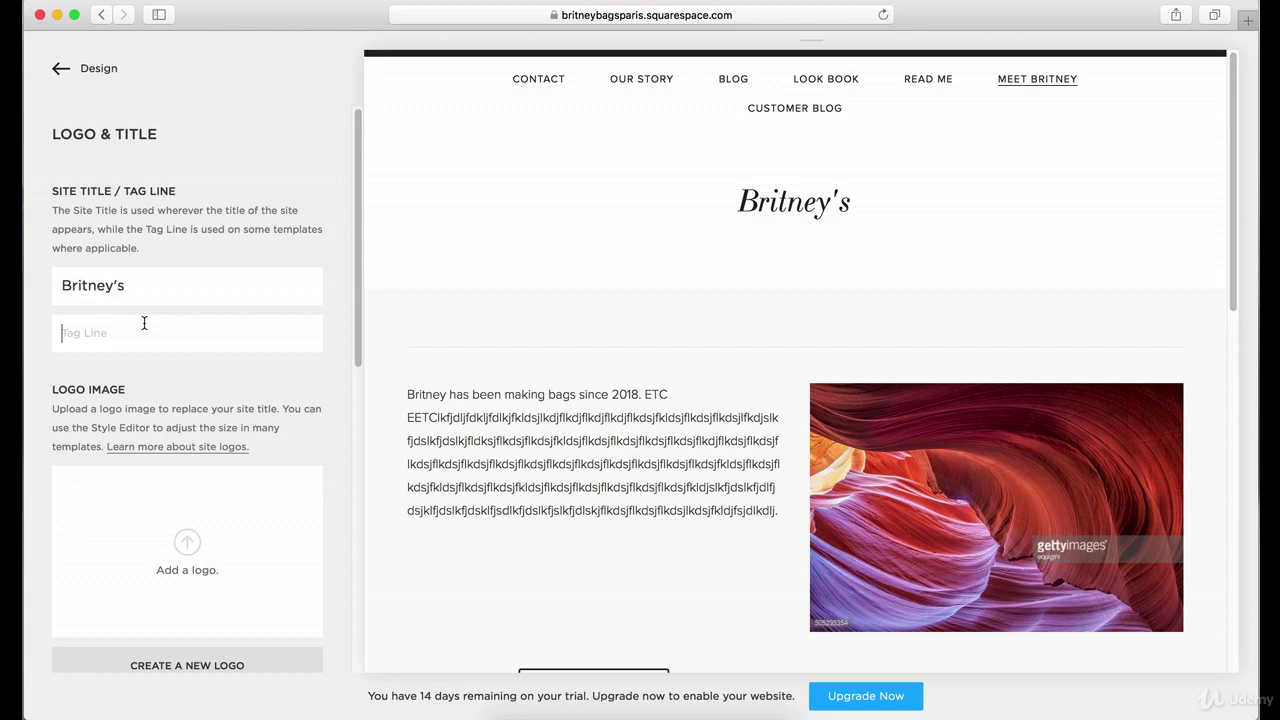
type("The Bags of Paris")
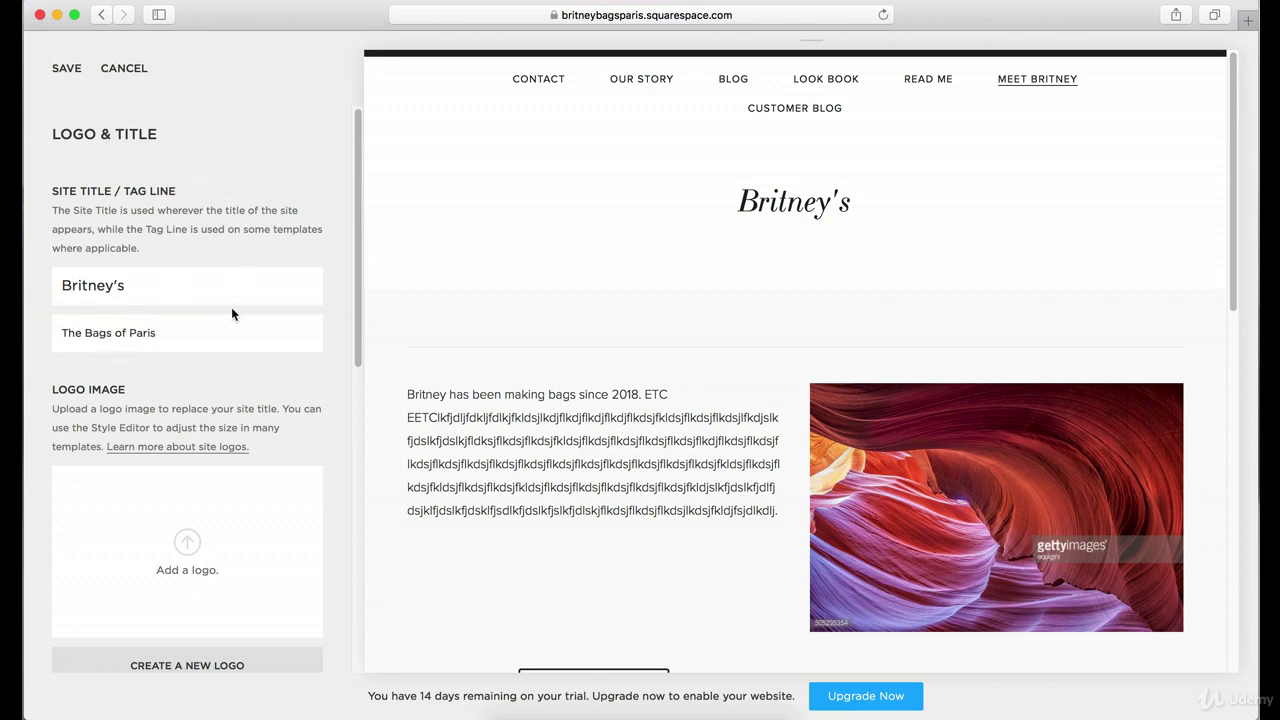
scroll(231, 396, "down", 10)
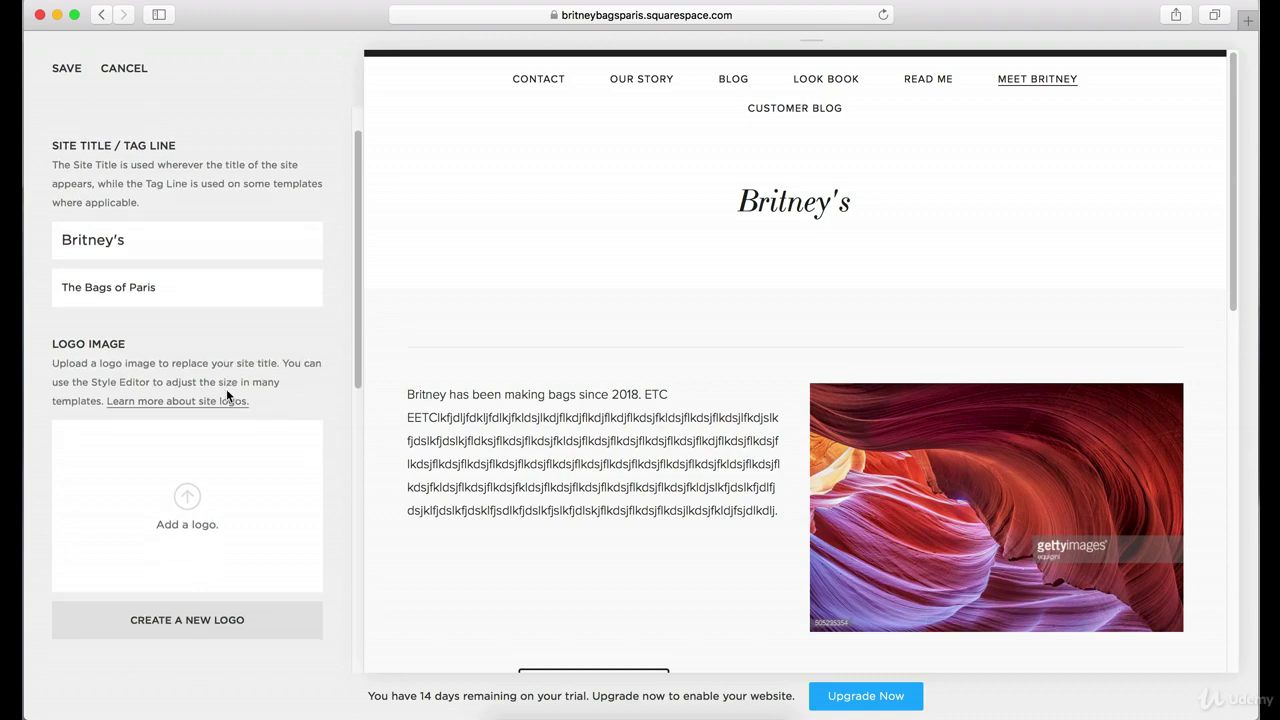
scroll(224, 389, "up", 5)
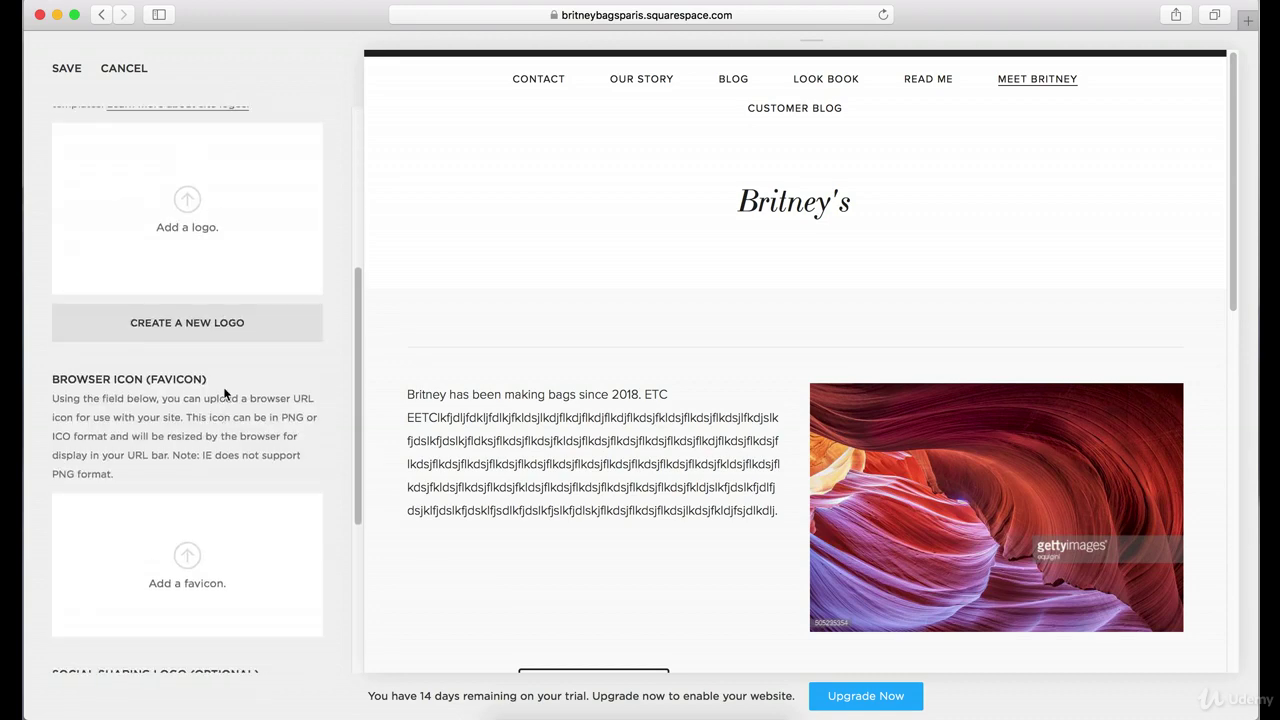
scroll(200, 306, "down", 5)
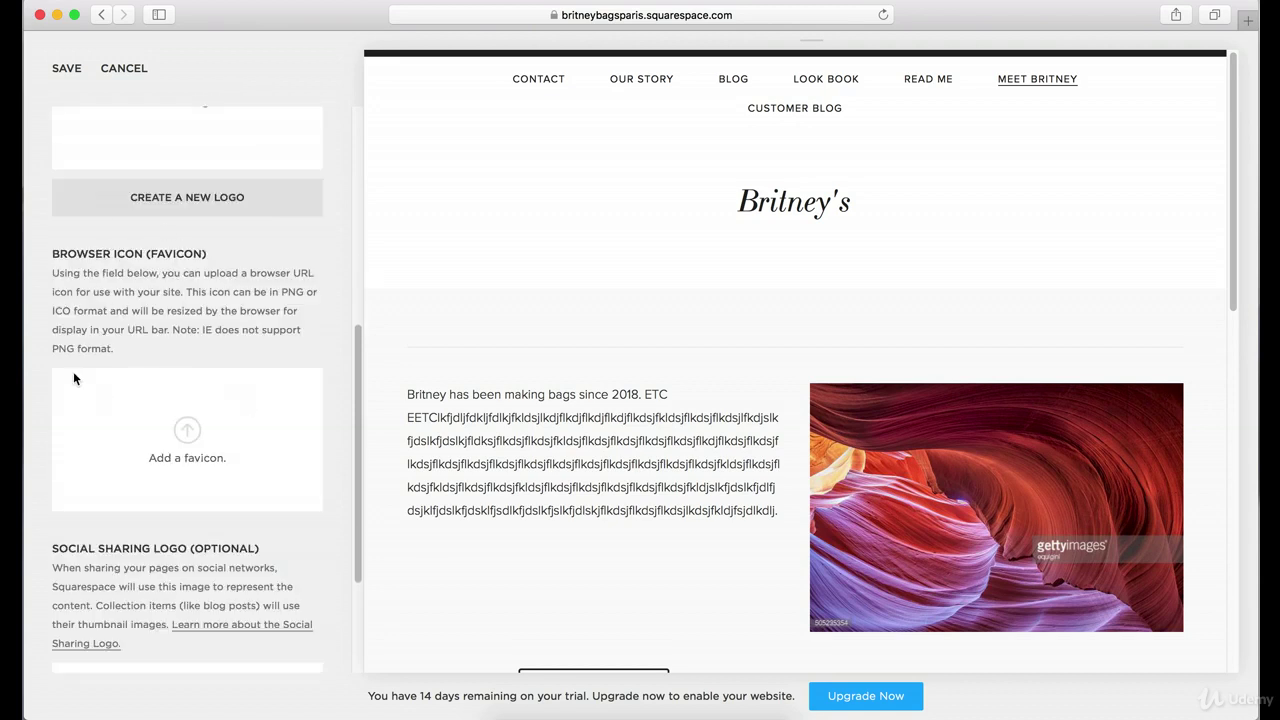
scroll(170, 310, "down", 4)
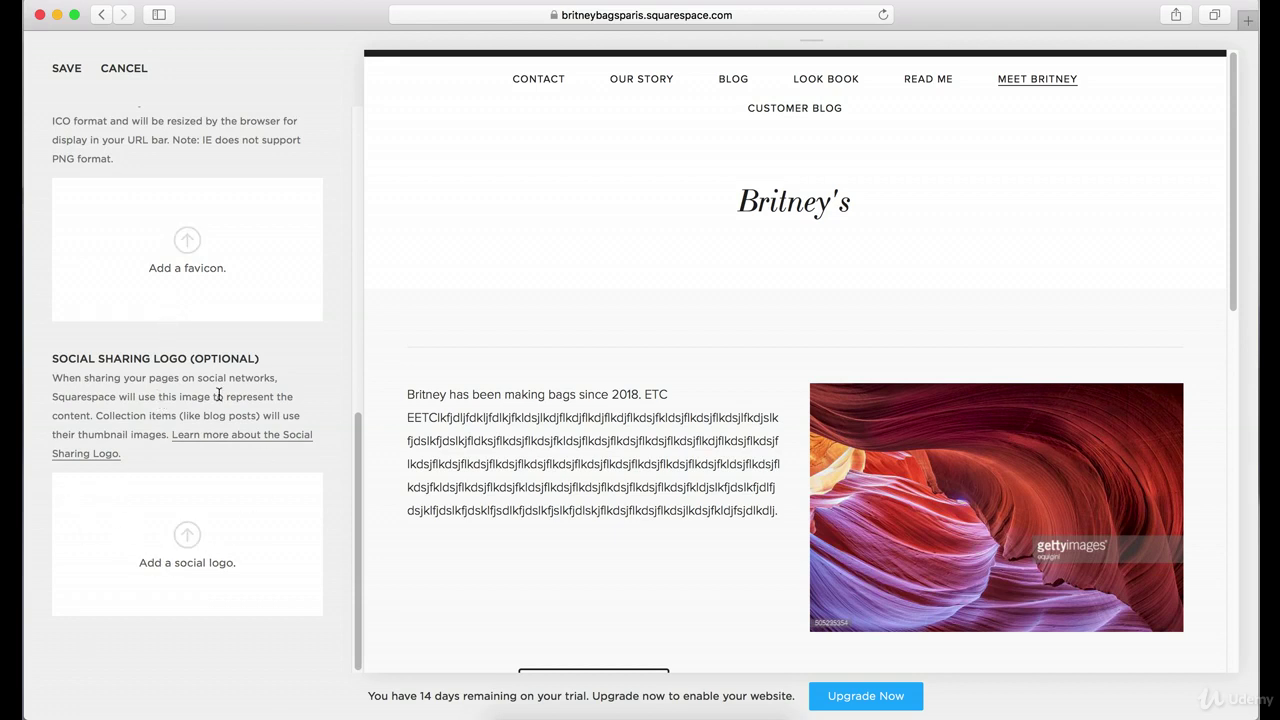
scroll(160, 370, "up", 3)
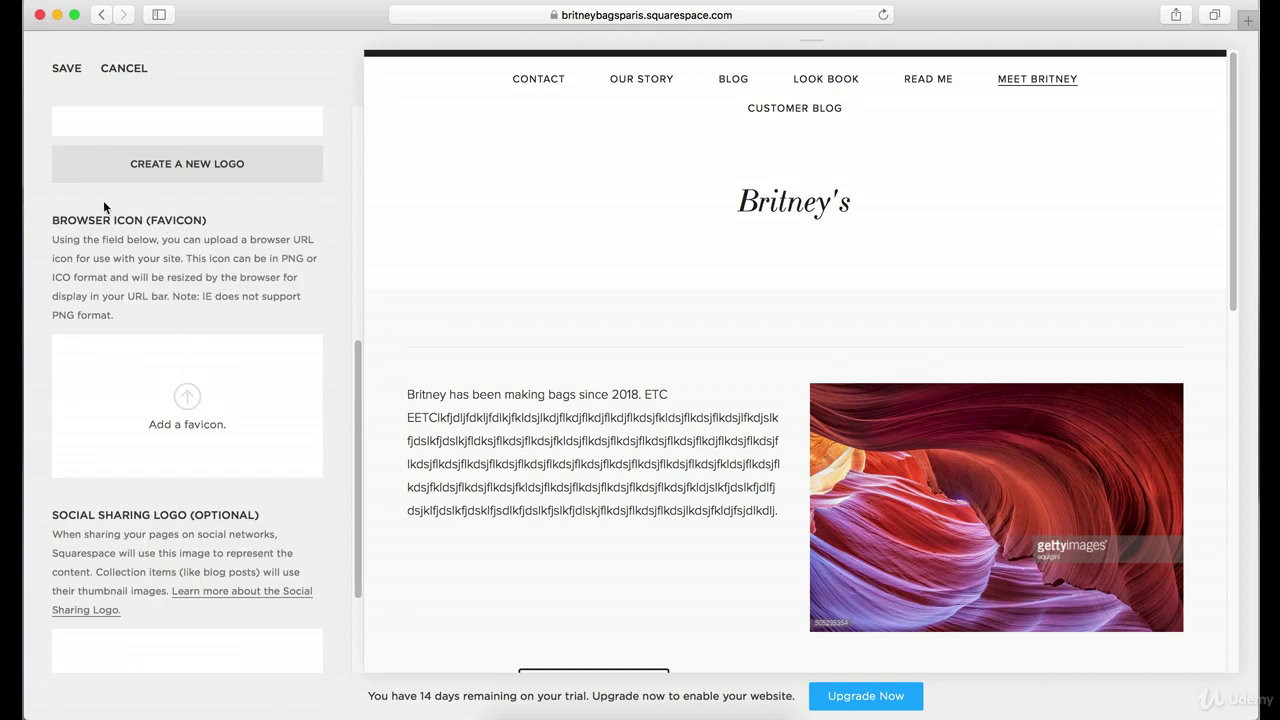
left_click_drag(54, 218, 208, 218)
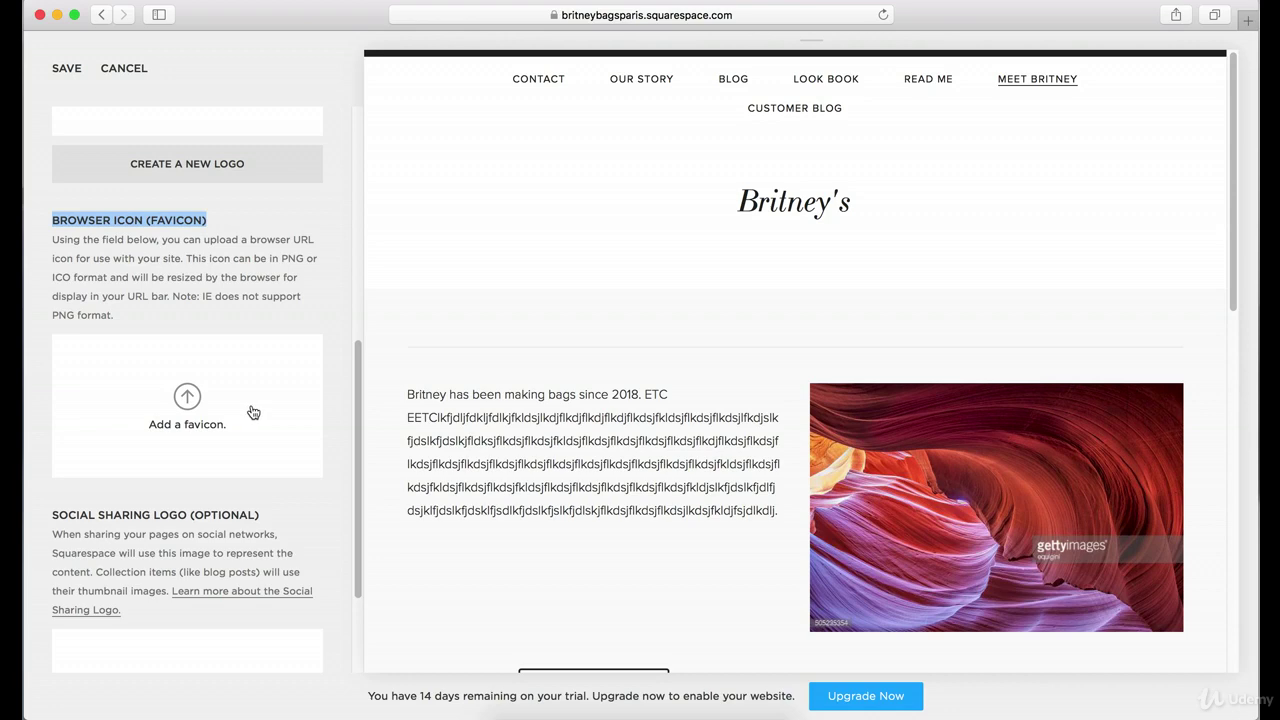
left_click(125, 3)
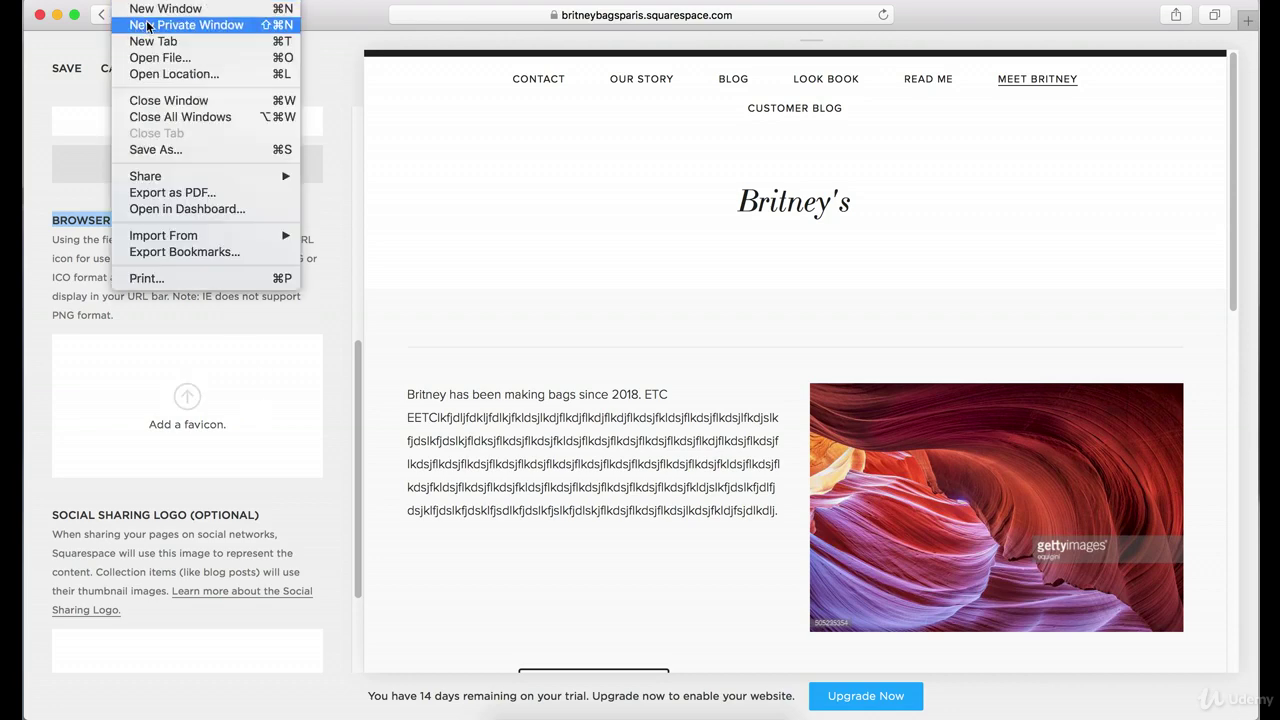
left_click(176, 10)
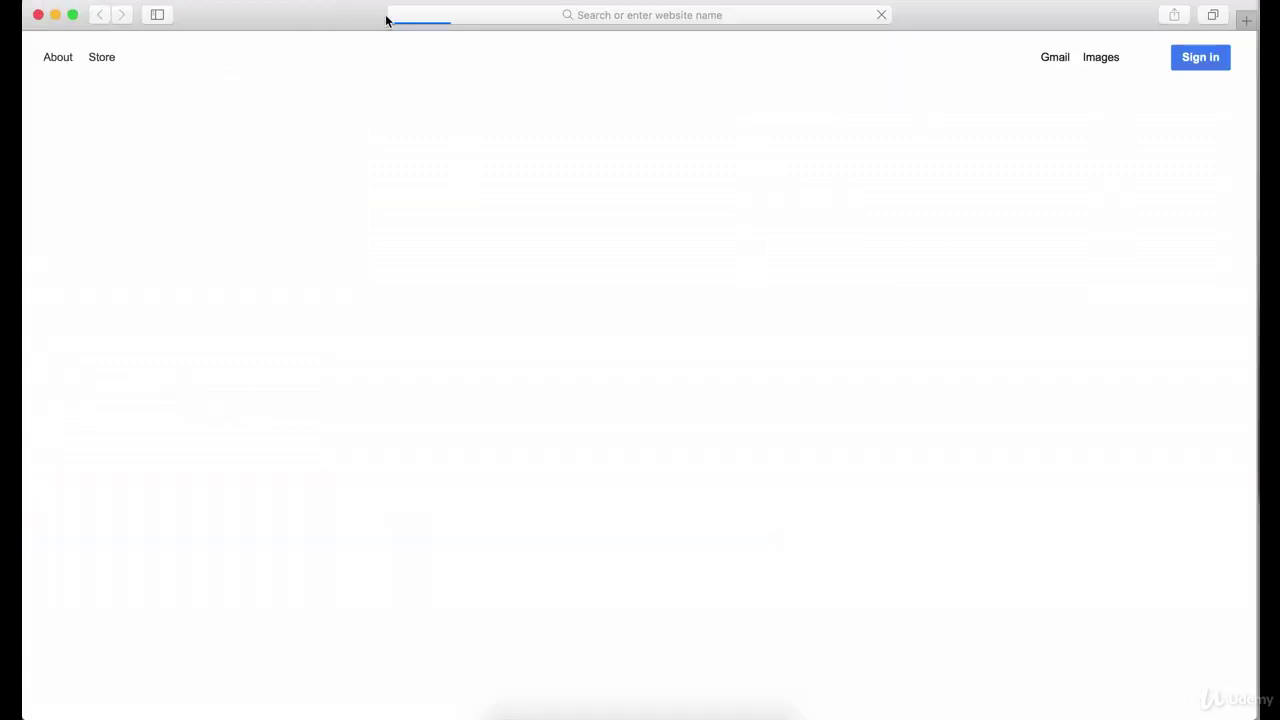
left_click(464, 17)
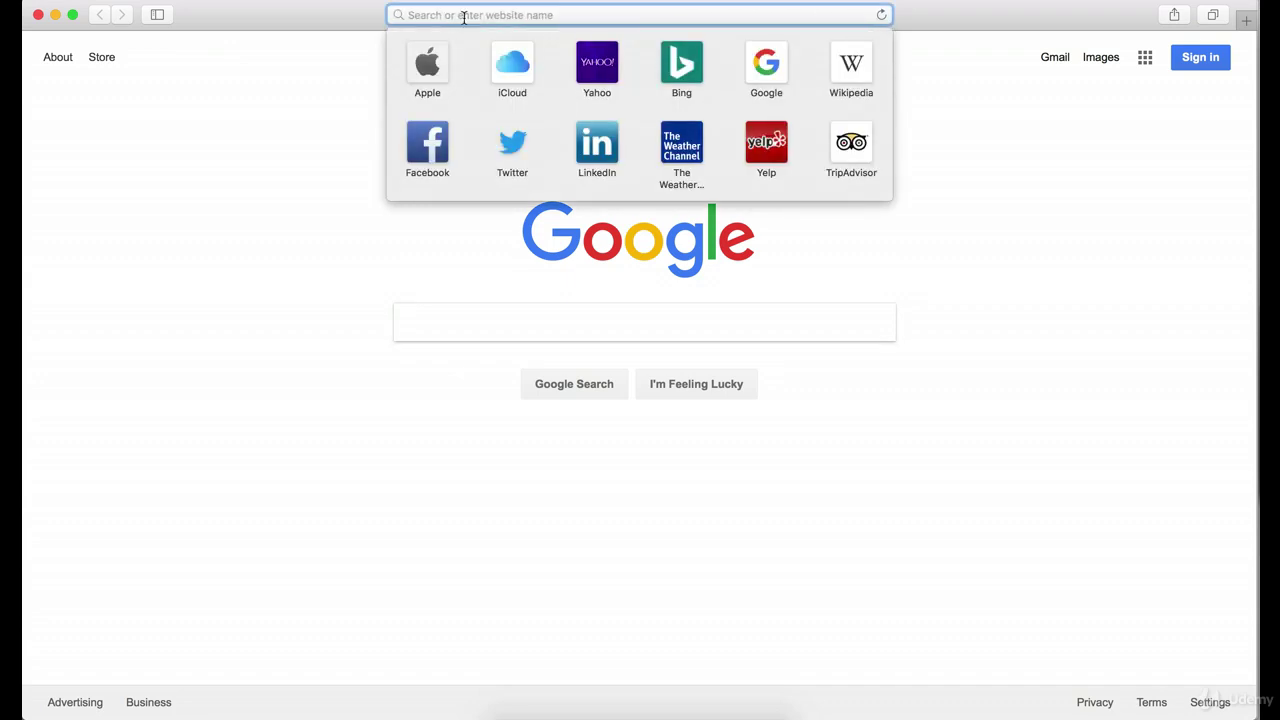
type("www.virtubroker.com")
key("Return")
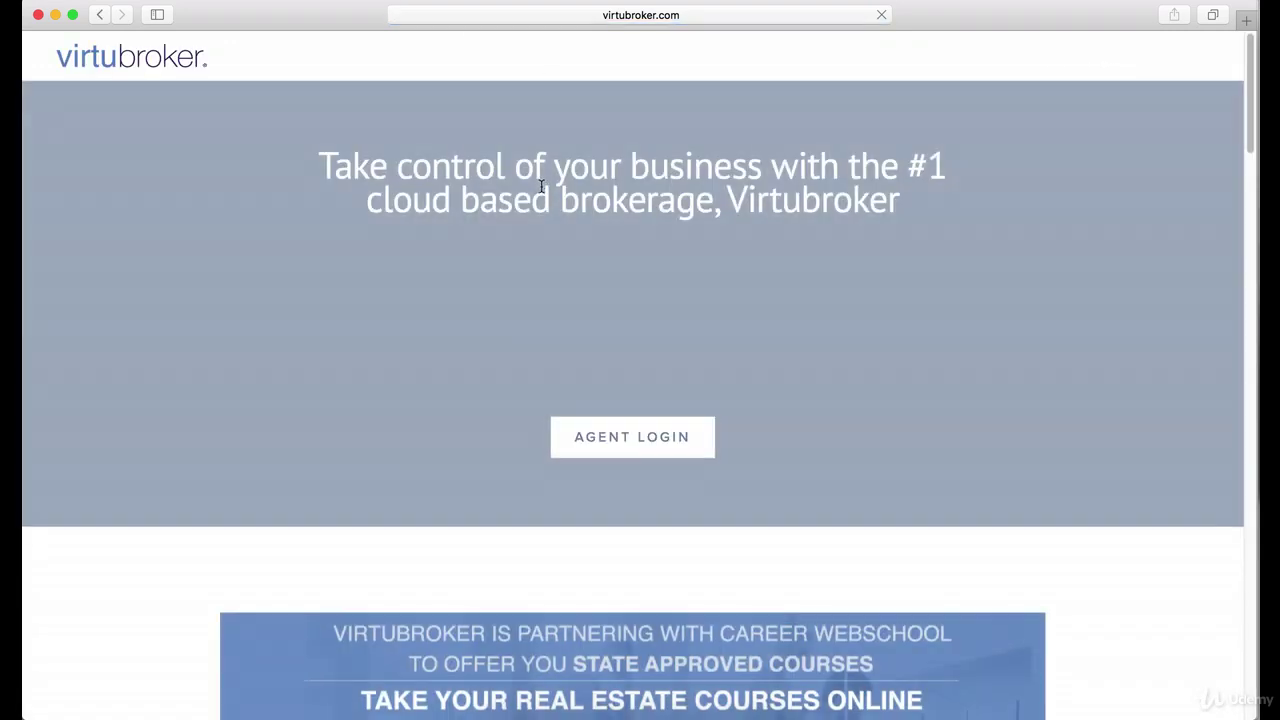
- Replace the address with google.com and load the Google home page
left_click(479, 15)
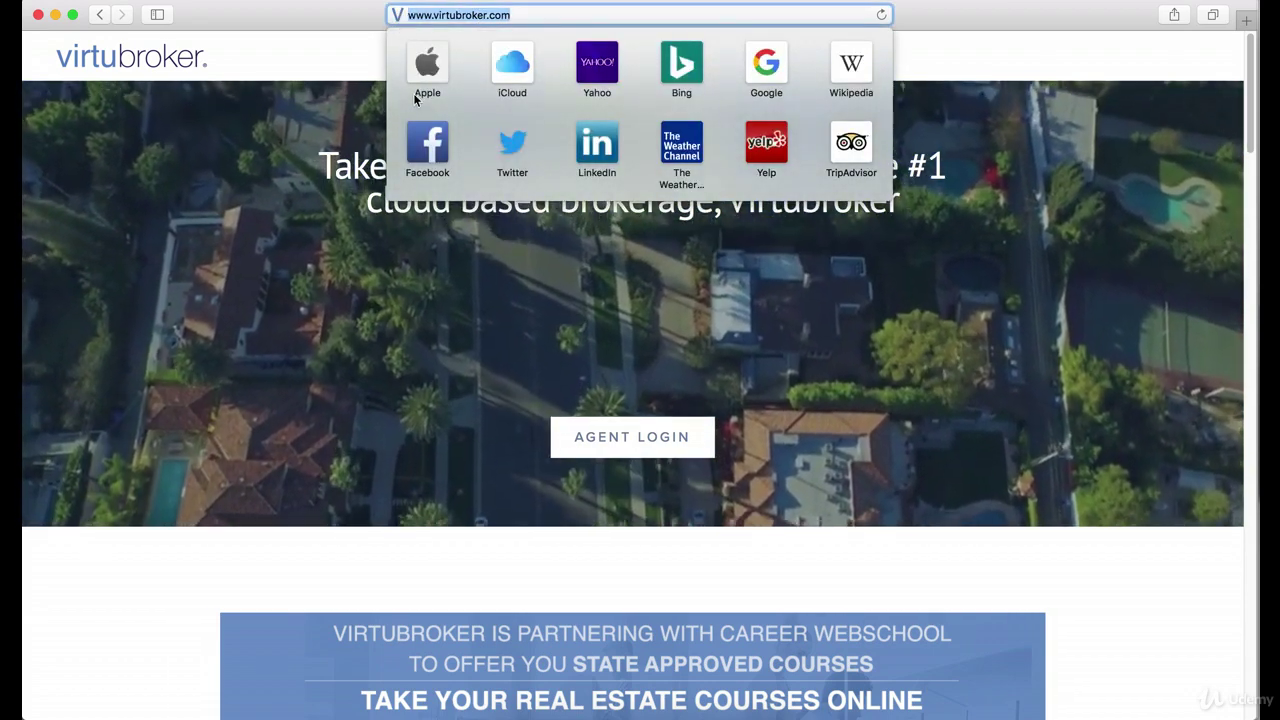
type("go")
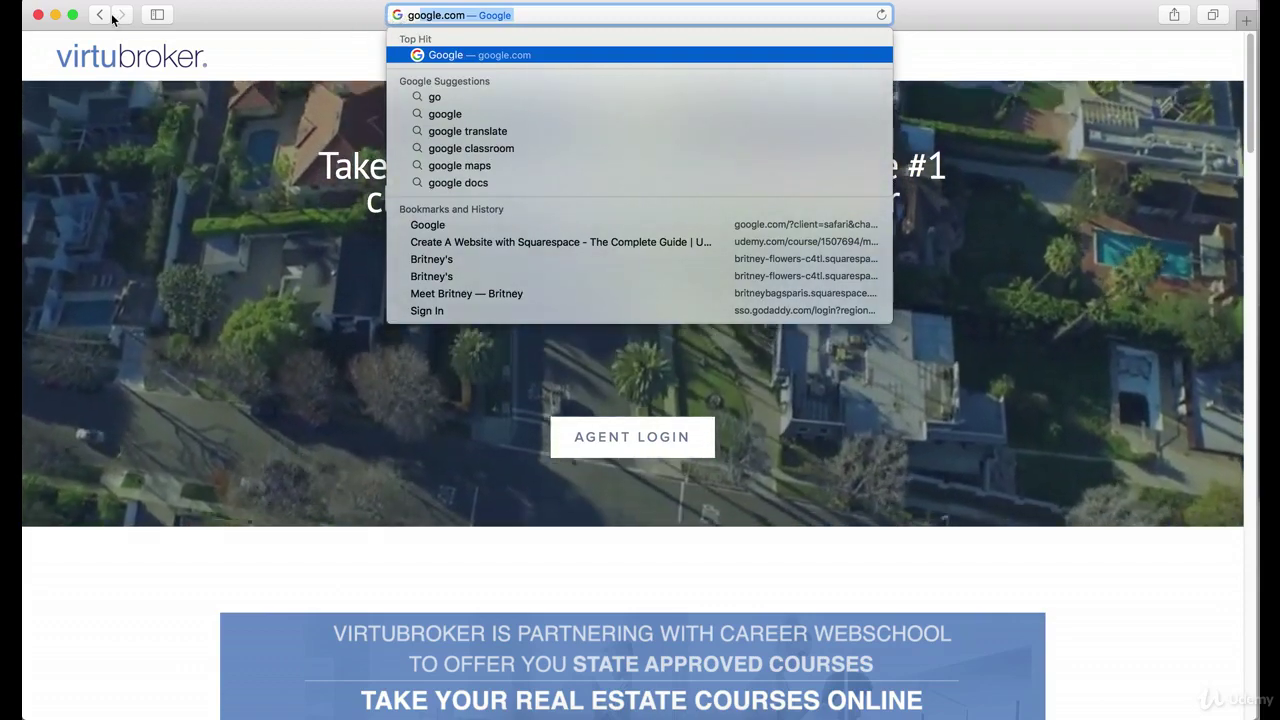
key("Return")
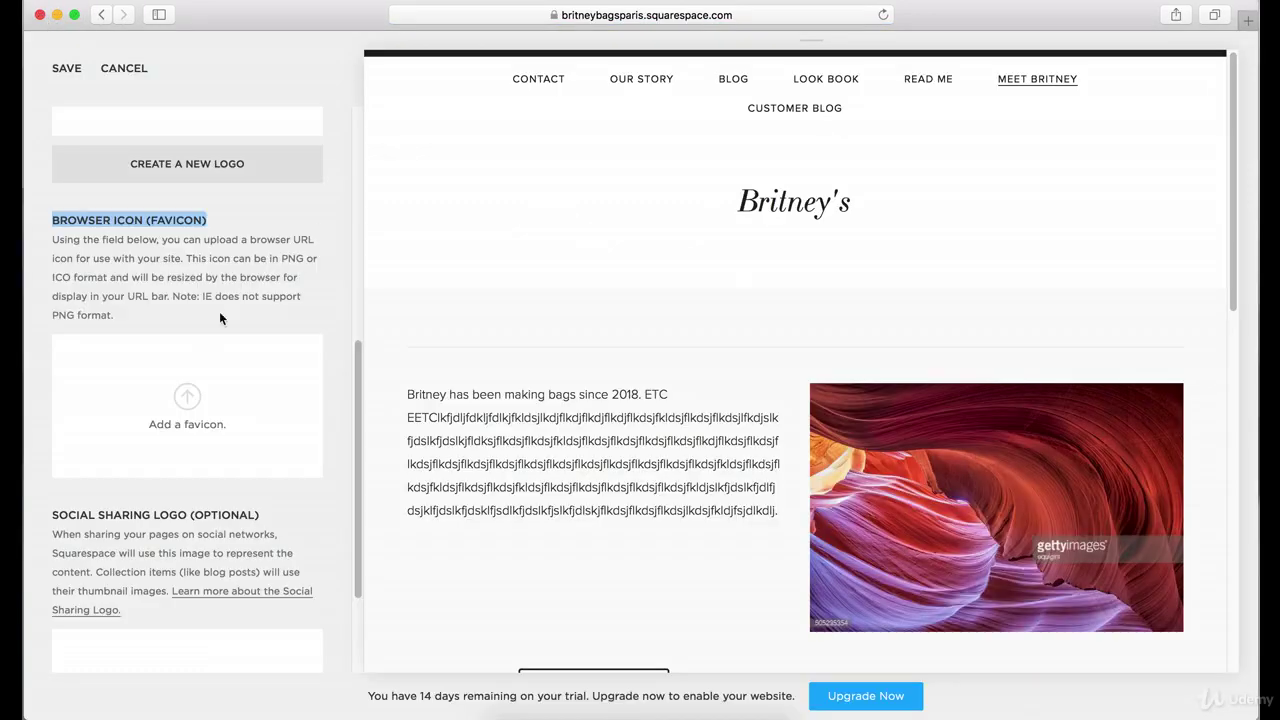
- Scroll to Logo Image in Logo & Title and open the 'Add a logo' file chooser
scroll(215, 320, "down", 3)
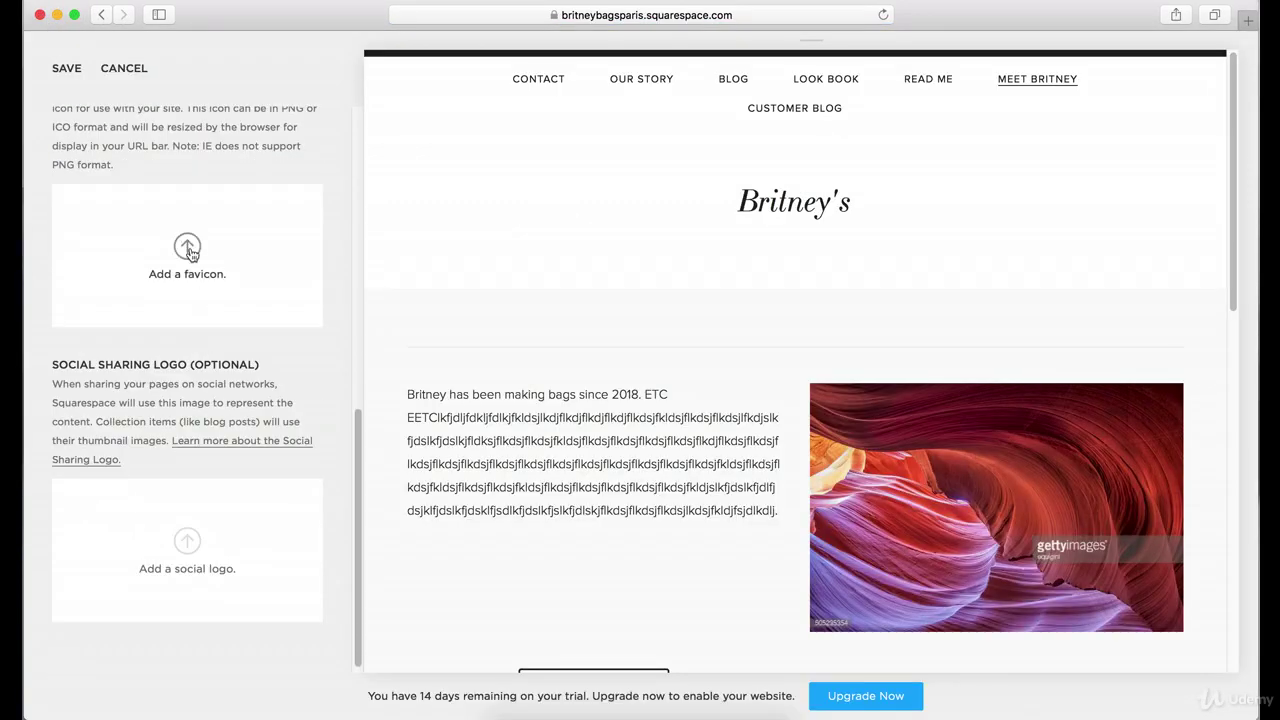
scroll(191, 255, "down", 1)
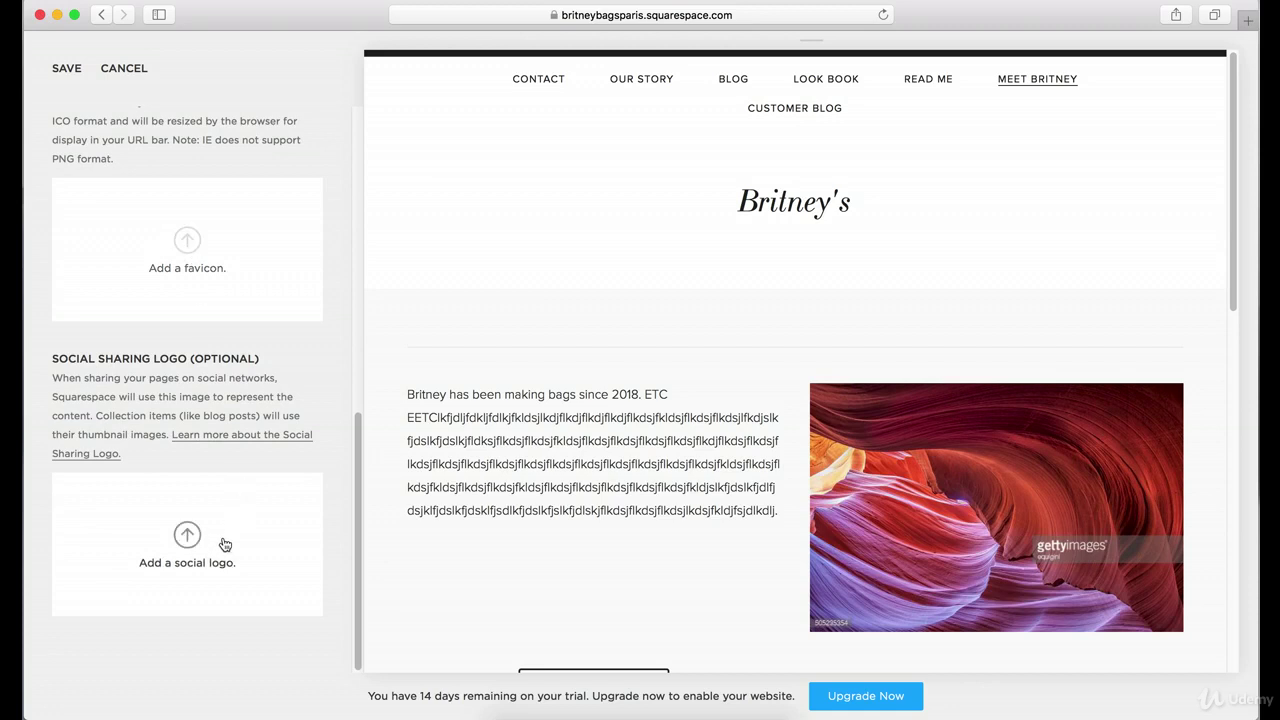
scroll(175, 300, "up", 3)
scroll(177, 306, "up", 2)
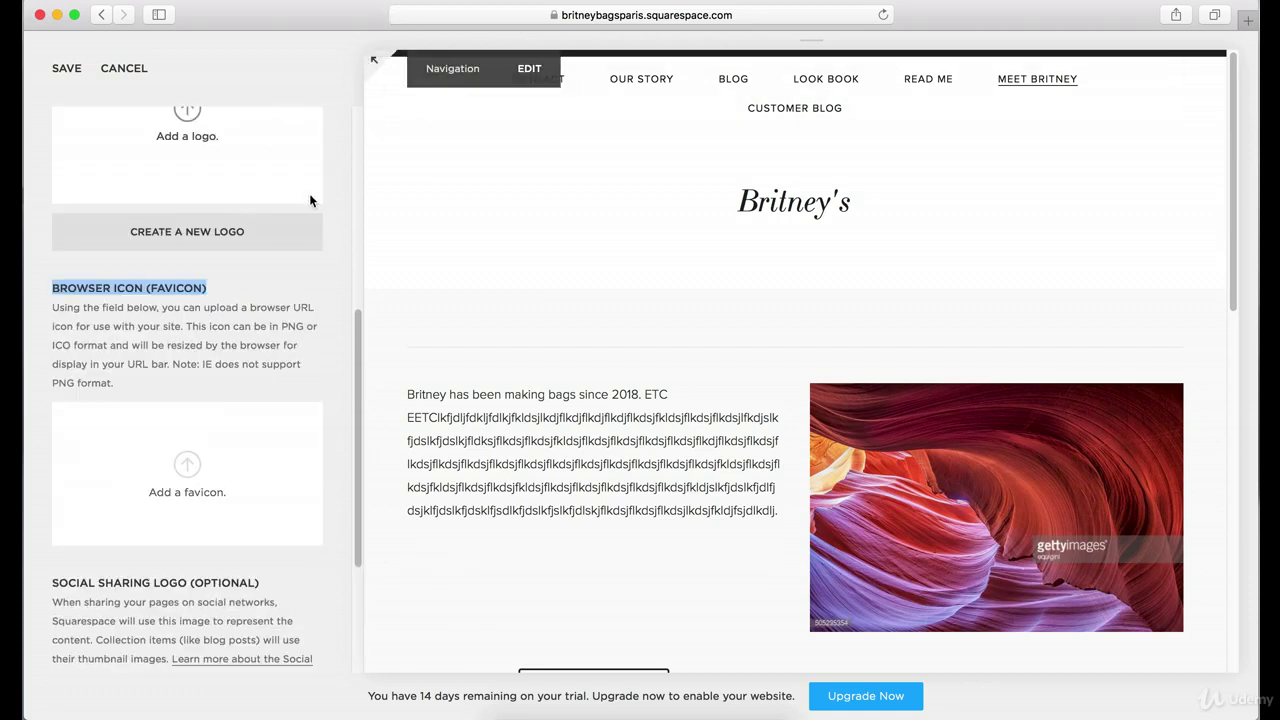
scroll(287, 257, "up", 3)
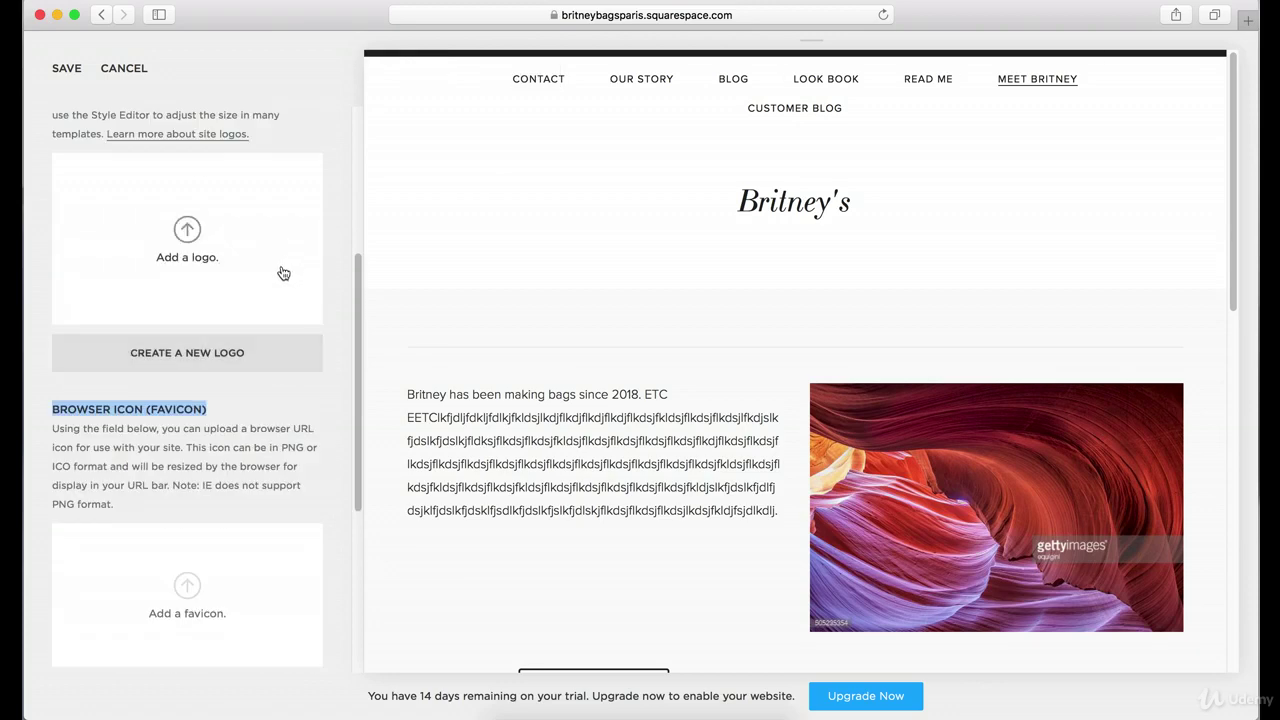
scroll(285, 290, "up", 5)
scroll(280, 330, "down", 3)
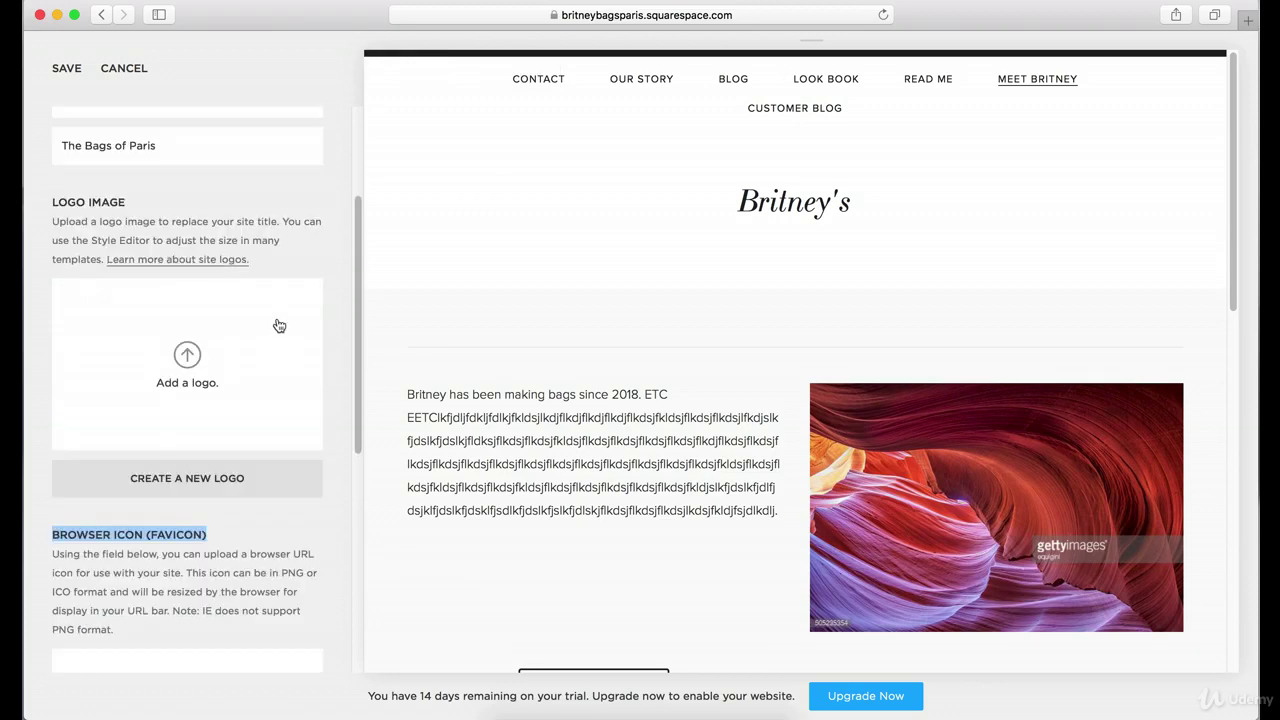
left_click(188, 341)
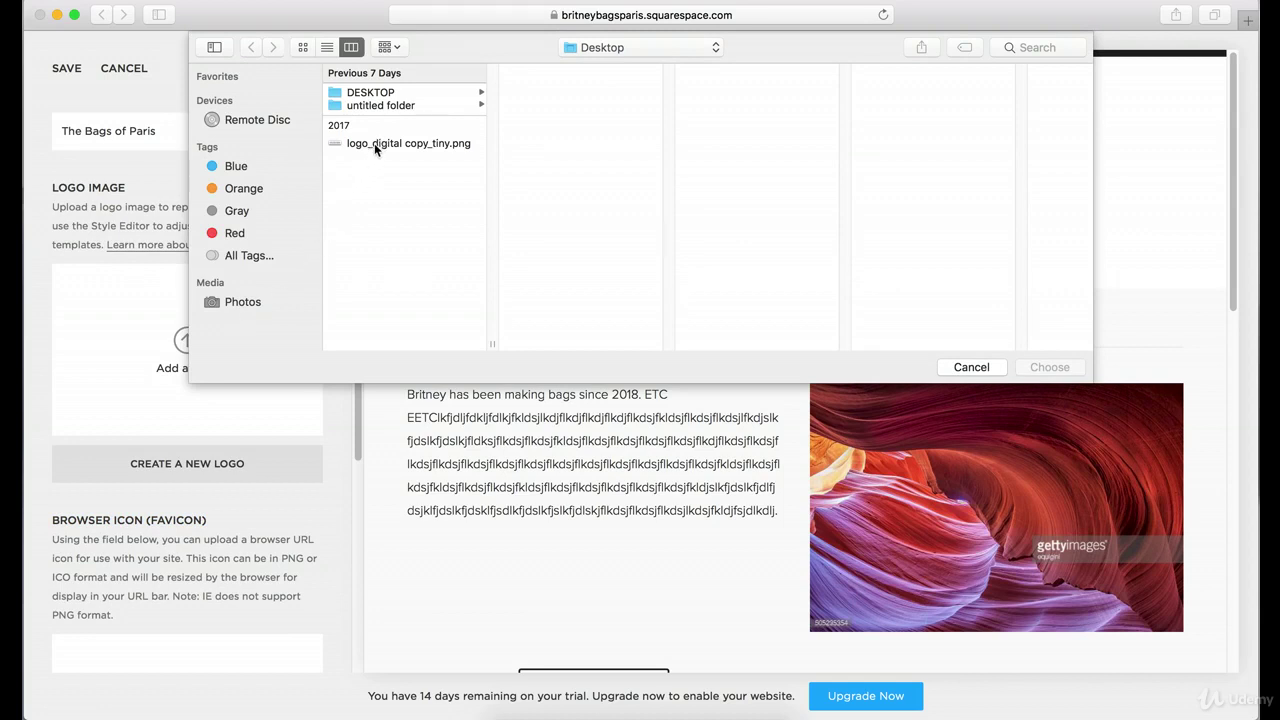
- Upload logo_digital copy_tiny.png from the Desktop and open it in the Photo Editor
double_click(374, 143)
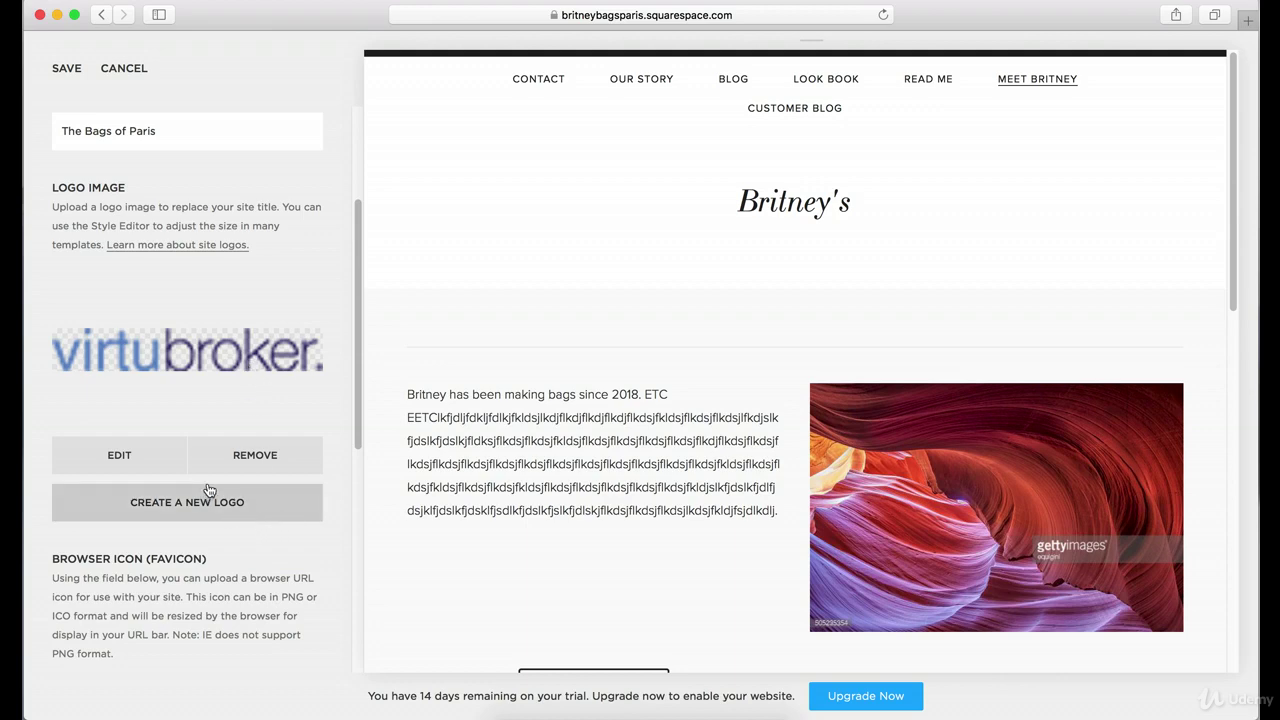
left_click(140, 459)
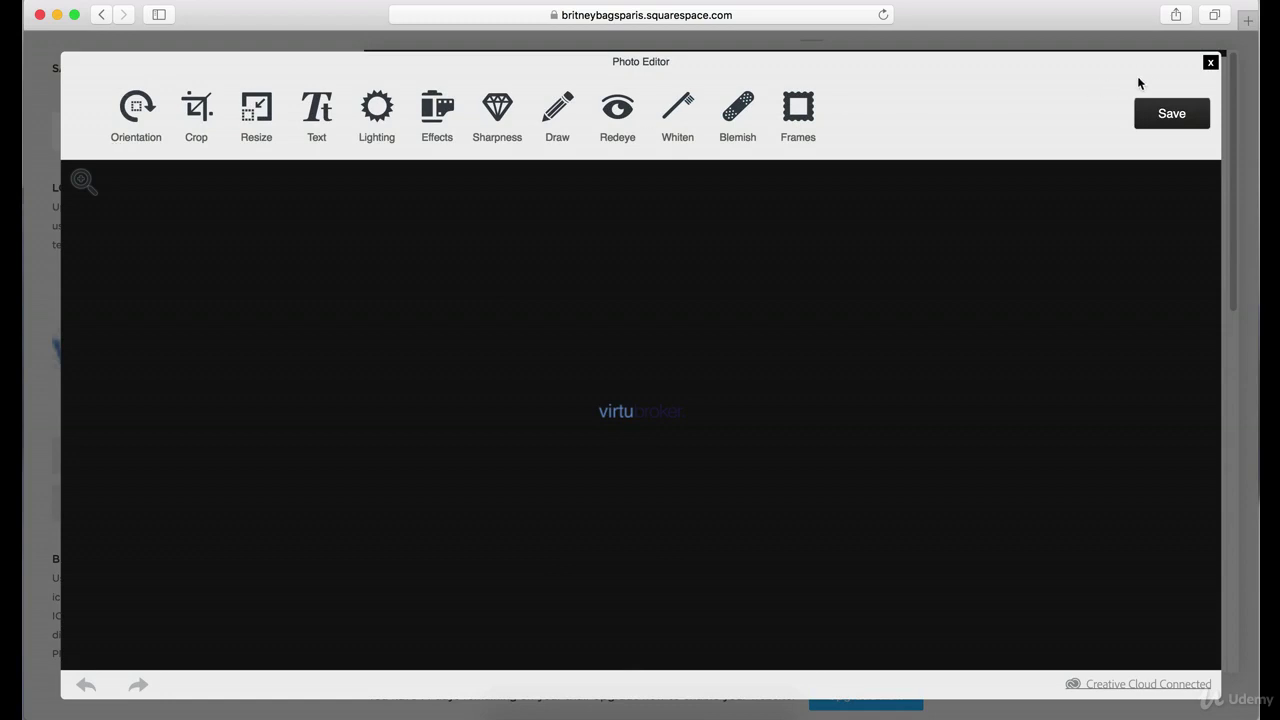
- Save the virtubroker logo in the Photo Editor, then save the Logo & Title settings
left_click(1175, 114)
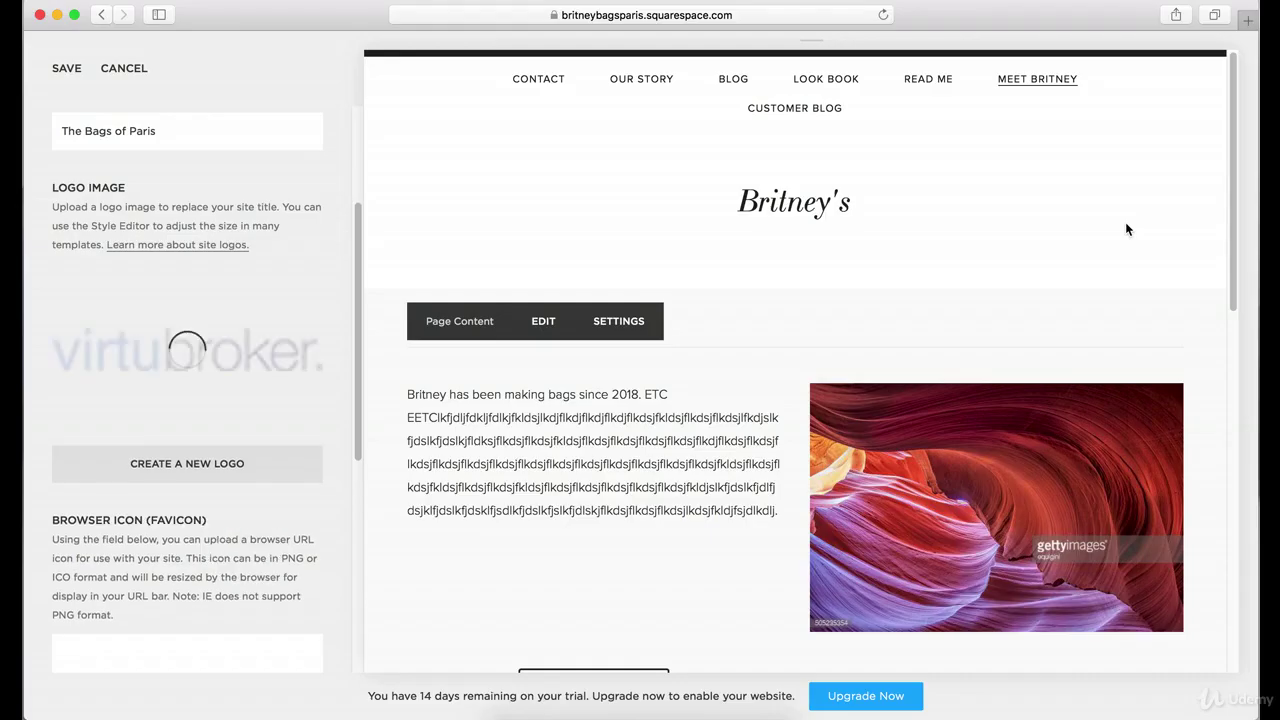
left_click(64, 70)
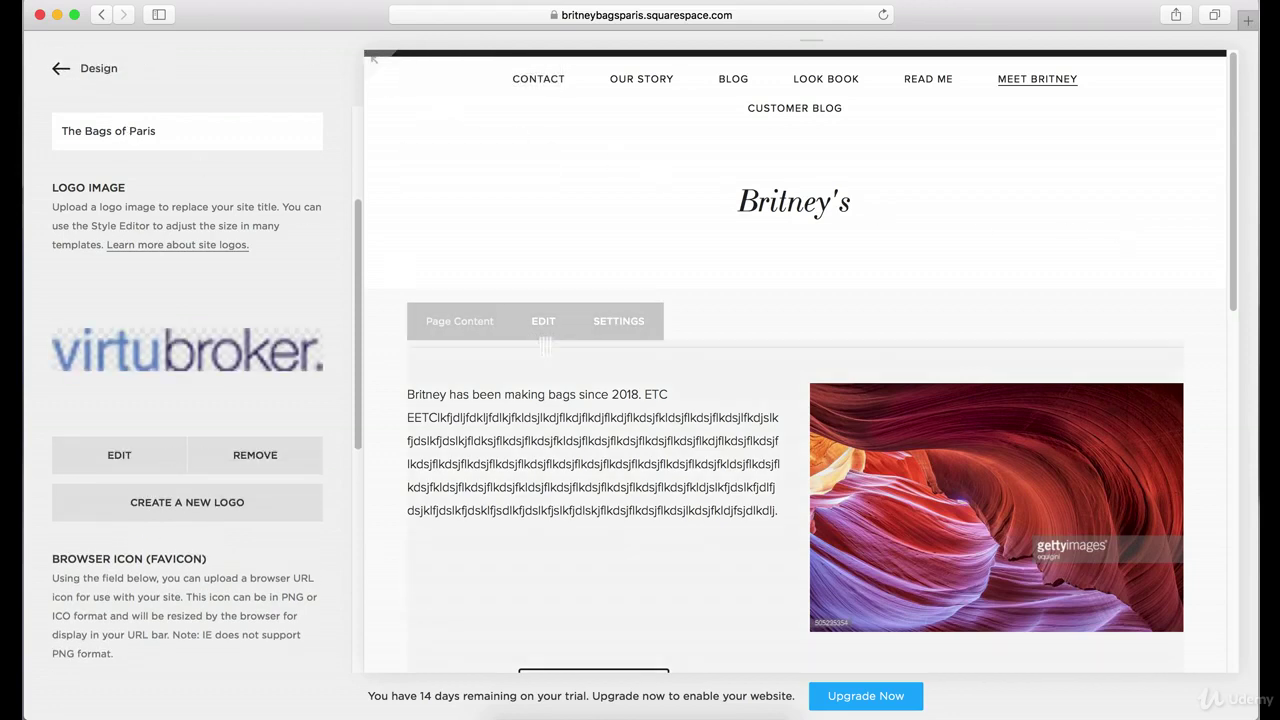
- Go back from Logo & Title to the Design settings list
scroll(820, 437, "down", 2)
scroll(817, 434, "down", 4)
scroll(811, 423, "up", 5)
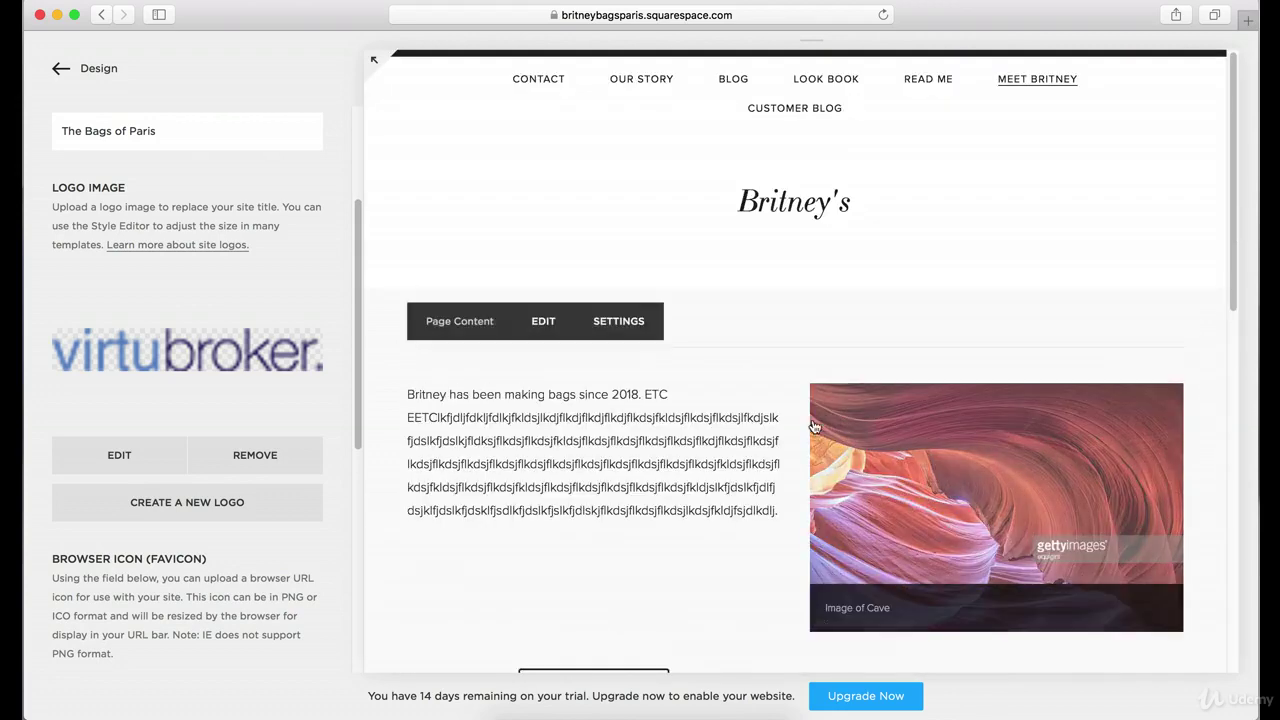
left_click(76, 72)
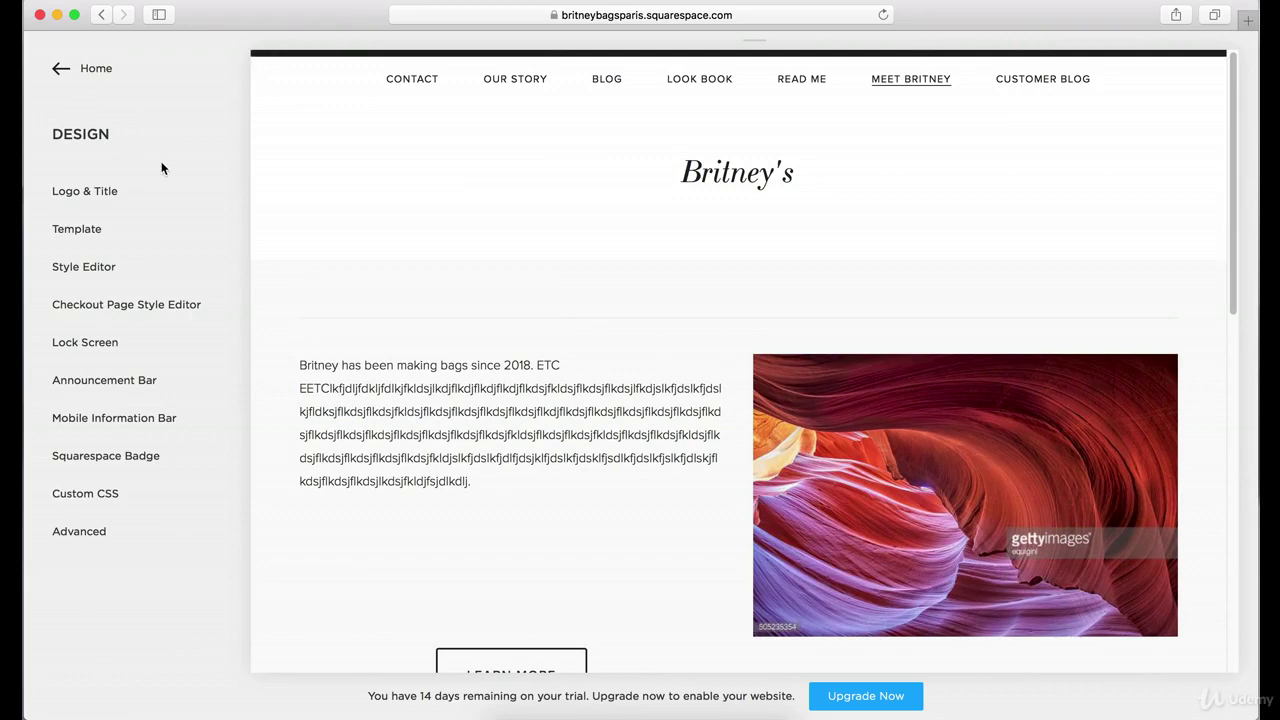
- View the OUR STORY, READ ME, CUSTOMER BLOG and MEET BRITNEY pages to check the logo
left_click(524, 78)
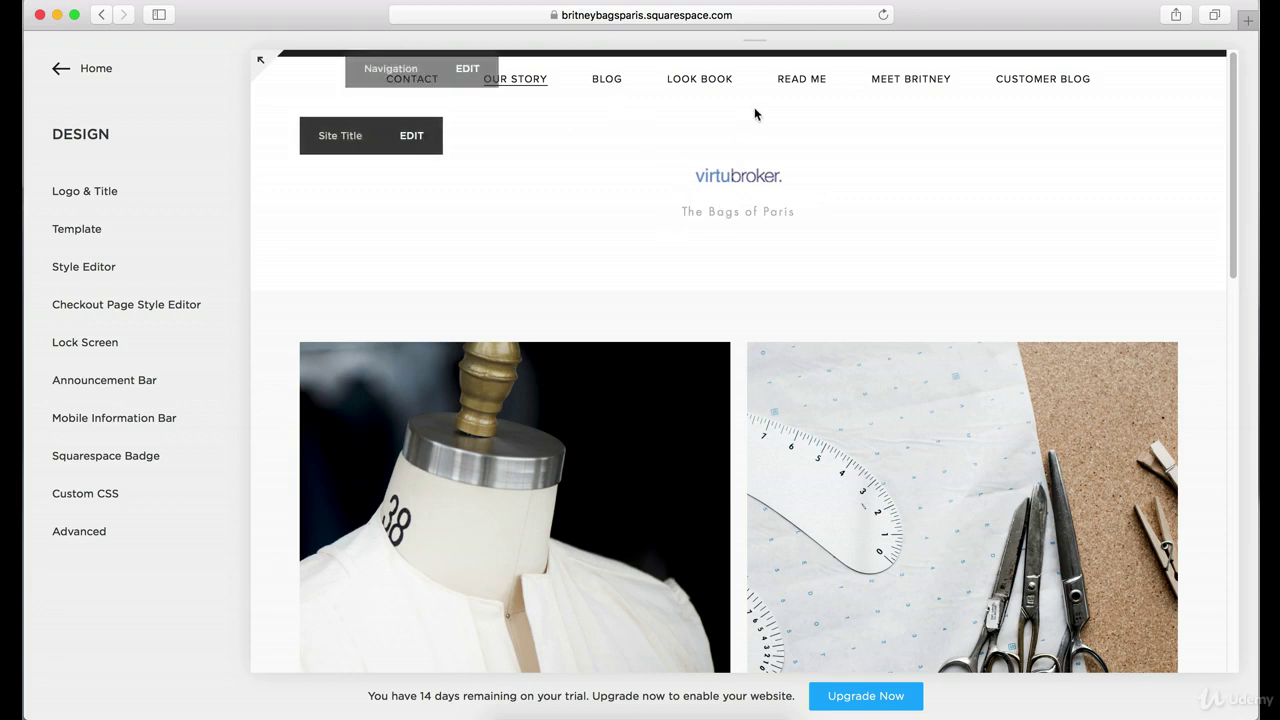
left_click(790, 82)
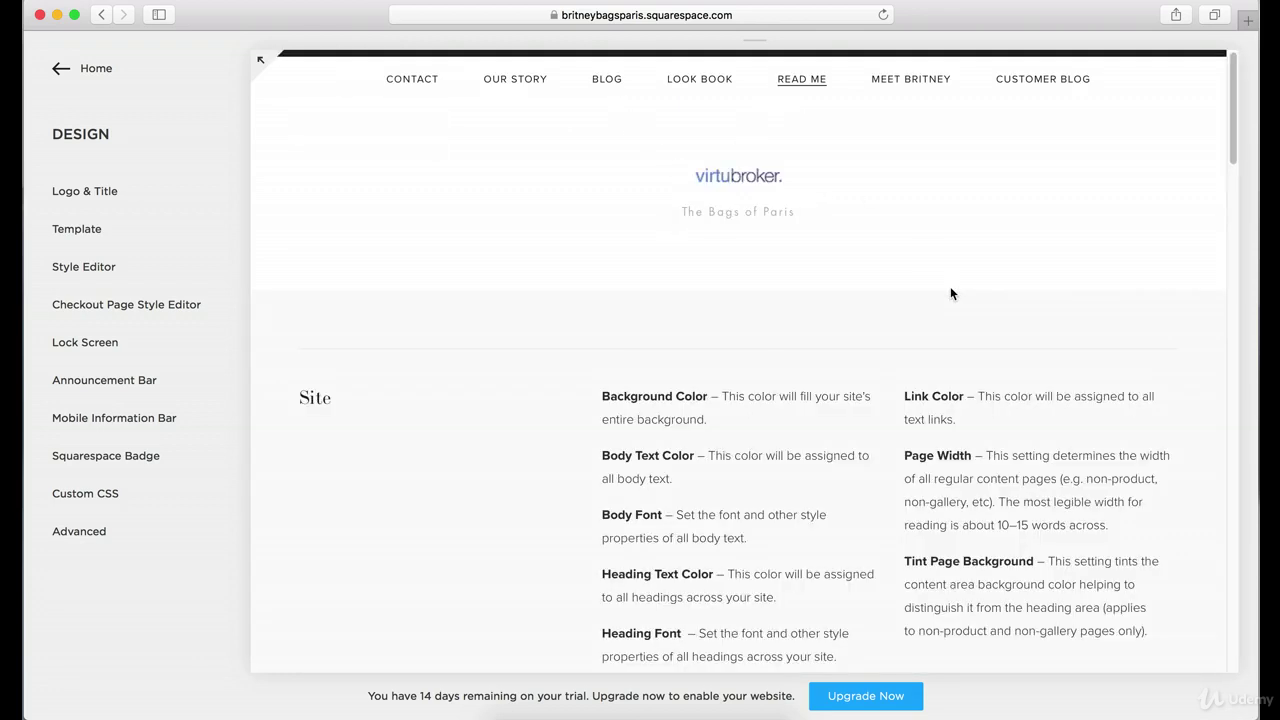
left_click(1057, 84)
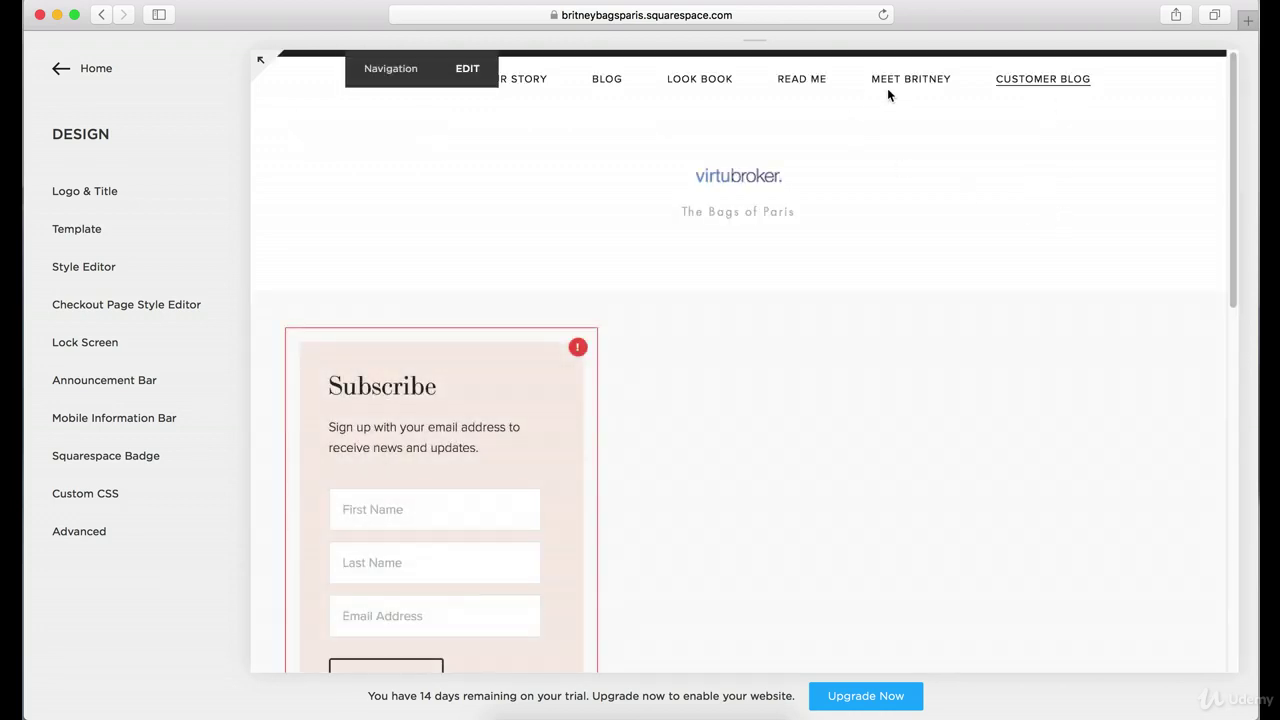
left_click(899, 82)
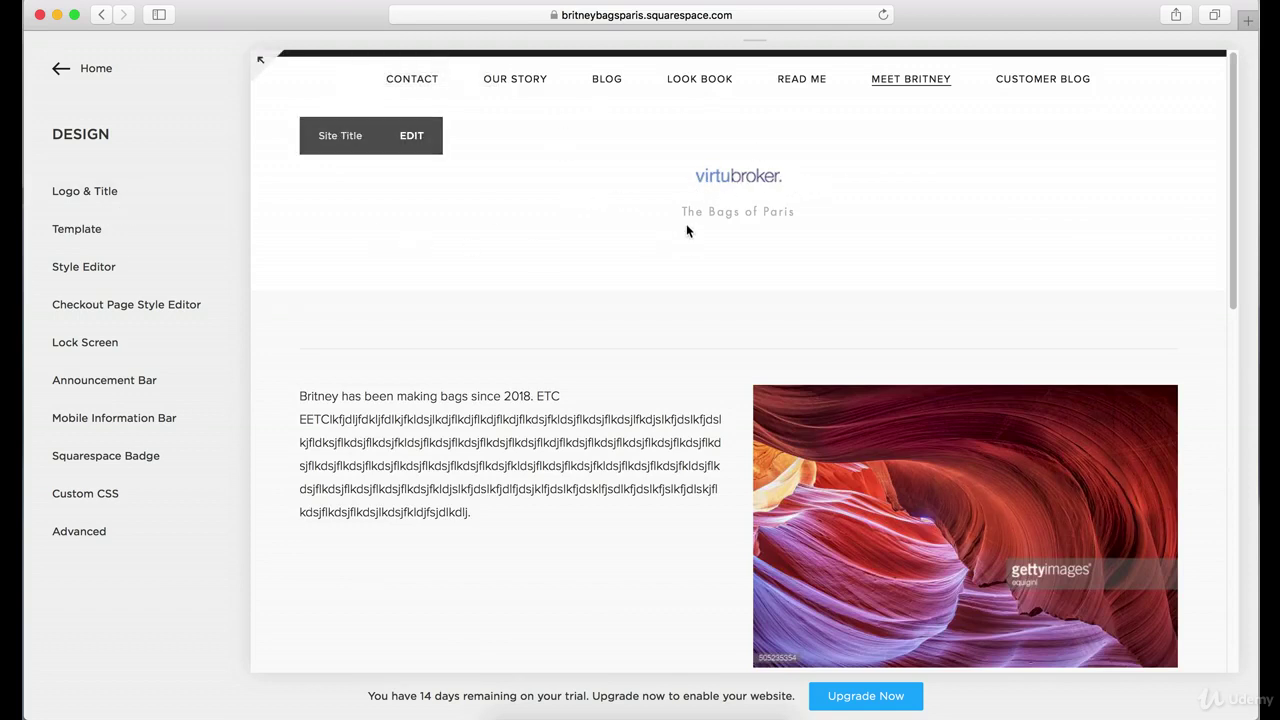
- Delete 'The Bags of Paris' from the Tag Line field in Logo & Title and save
left_click(52, 191)
scroll(157, 279, "down", 3)
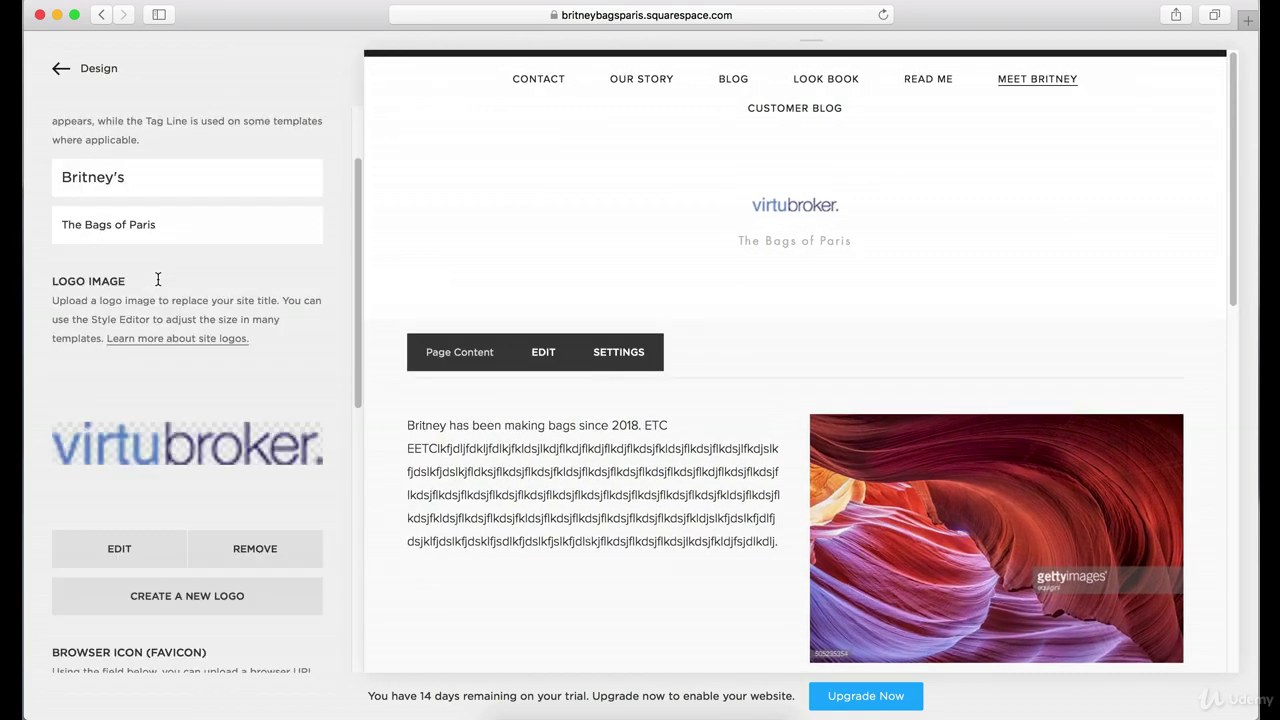
left_click_drag(169, 251, 80, 200)
key("BackSpace")
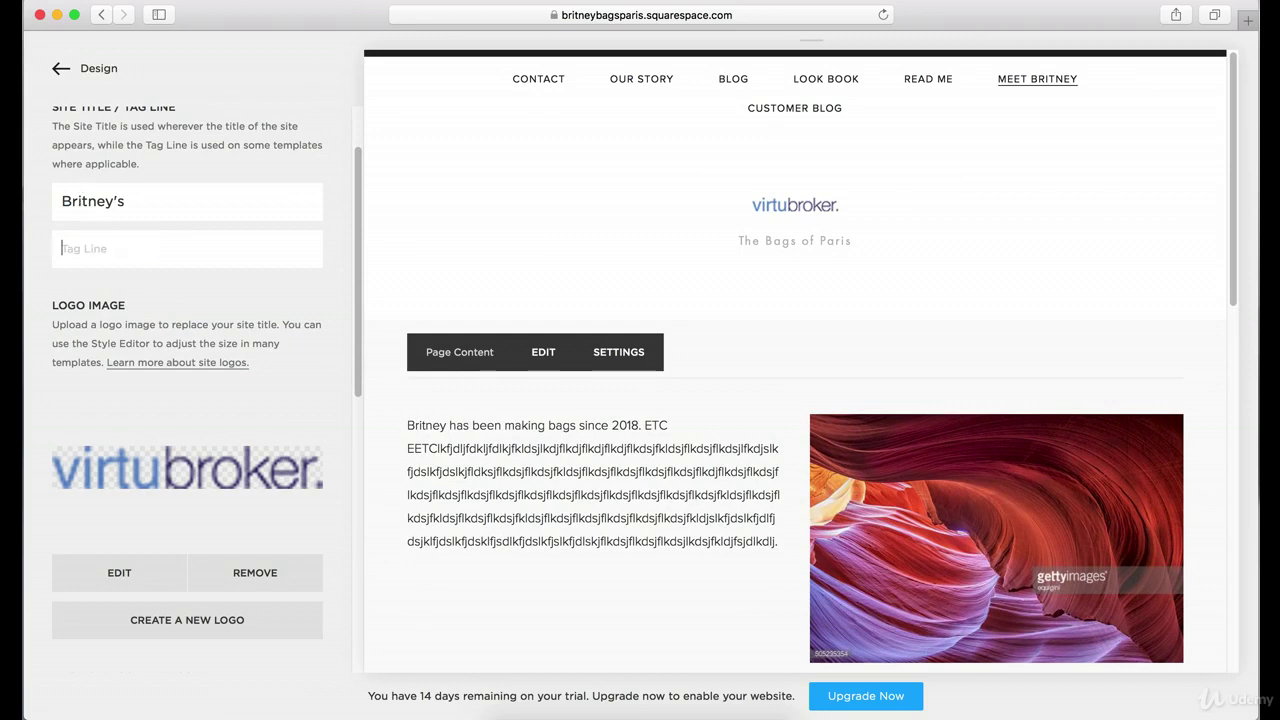
left_click(64, 68)
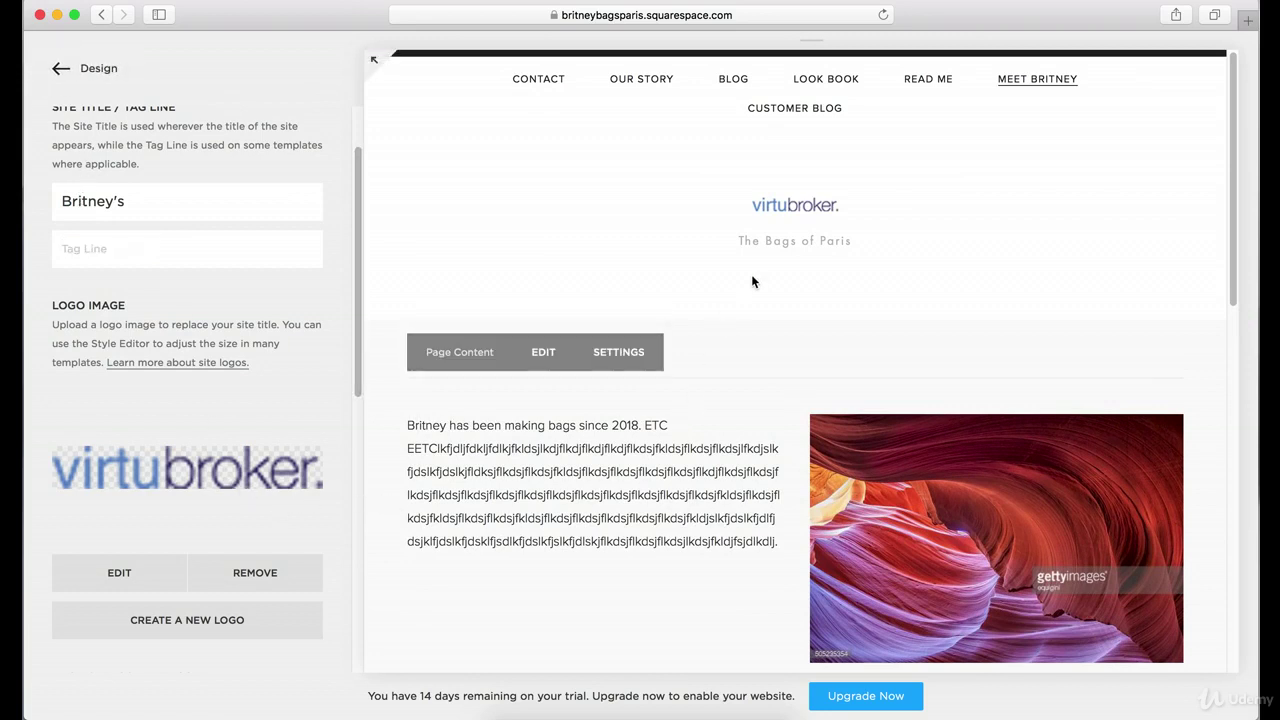
mouse_move(772, 240)
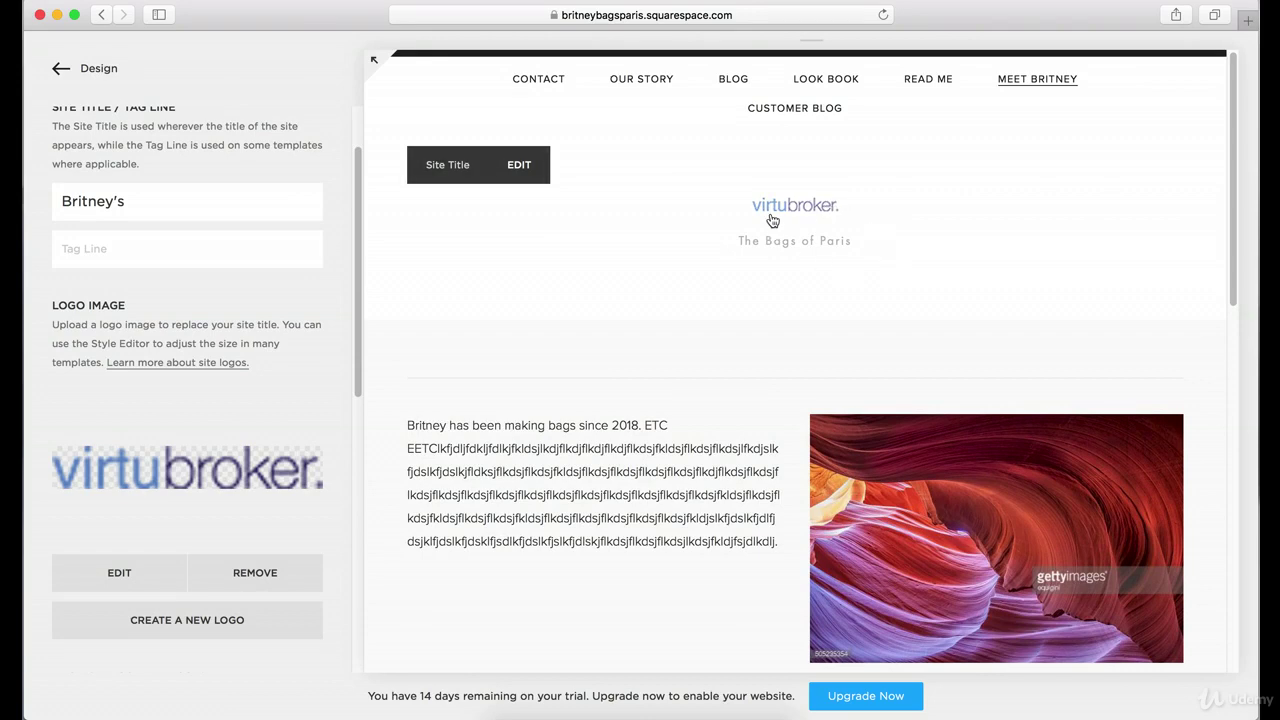
- Return to the Design list and view the LOOK BOOK page, showing only the logo
mouse_move(806, 383)
left_click(104, 70)
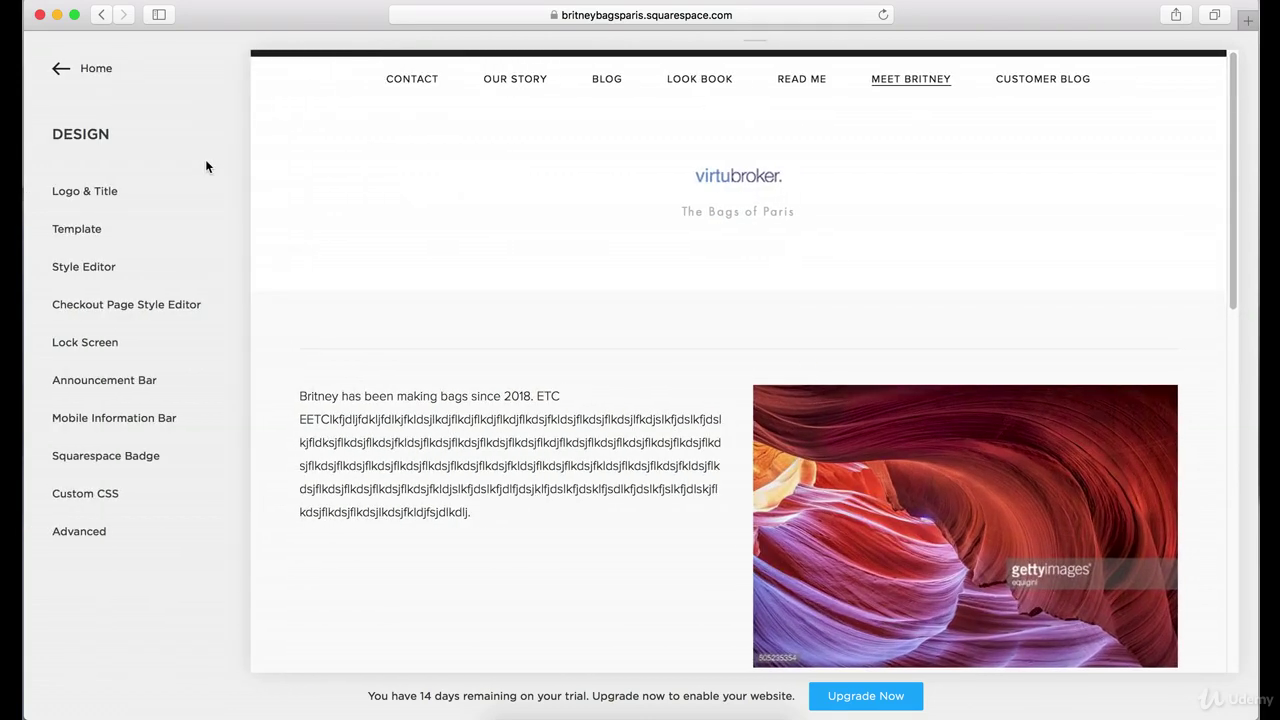
left_click(706, 85)
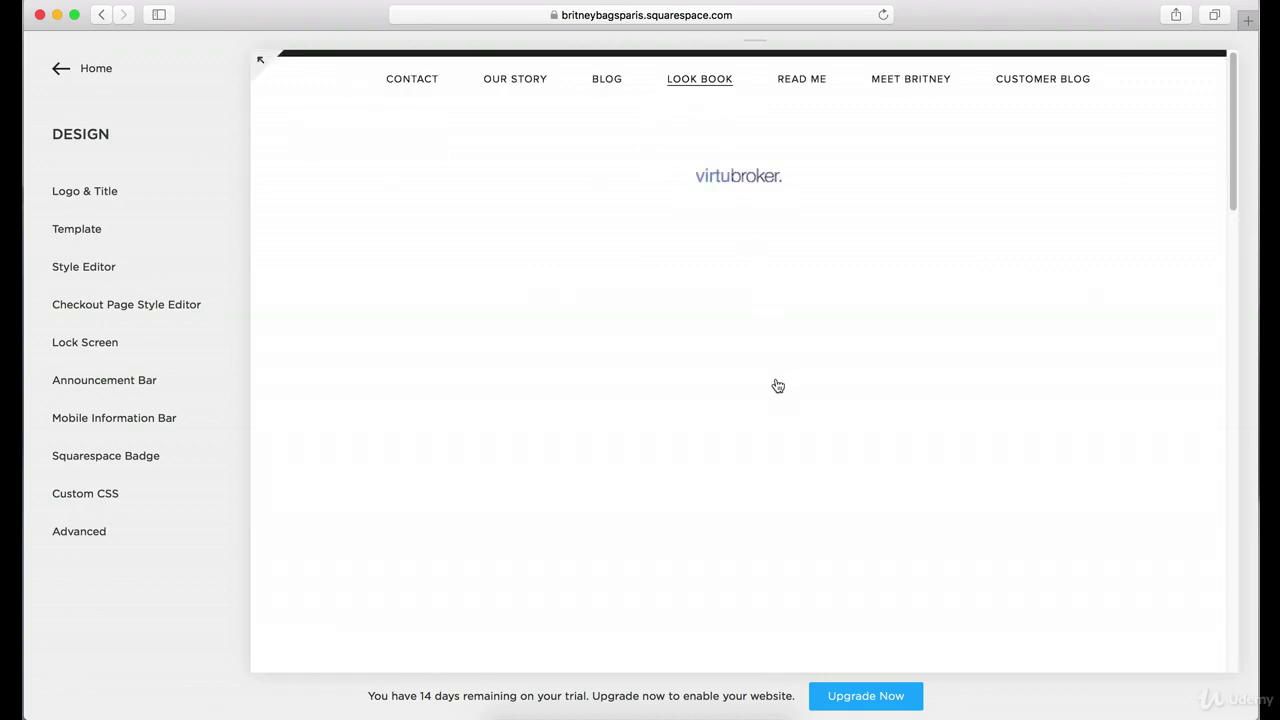
scroll(757, 417, "down", 10)
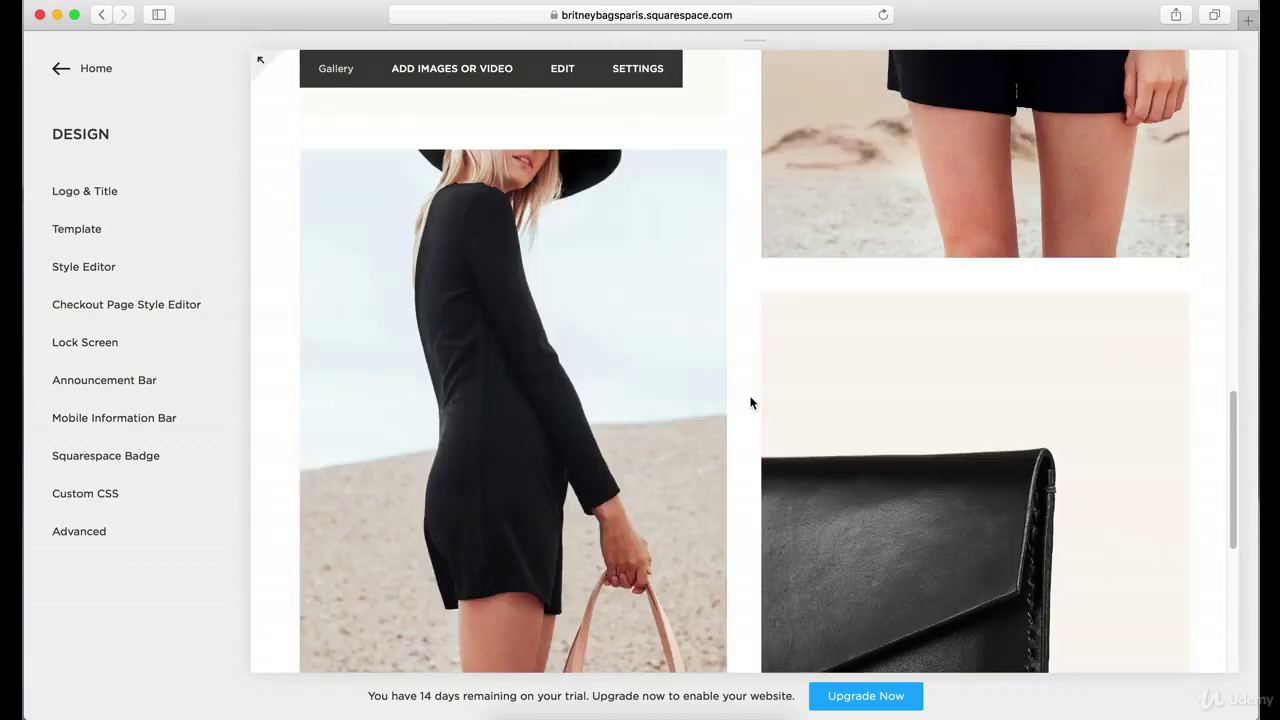
scroll(754, 400, "up", 10)
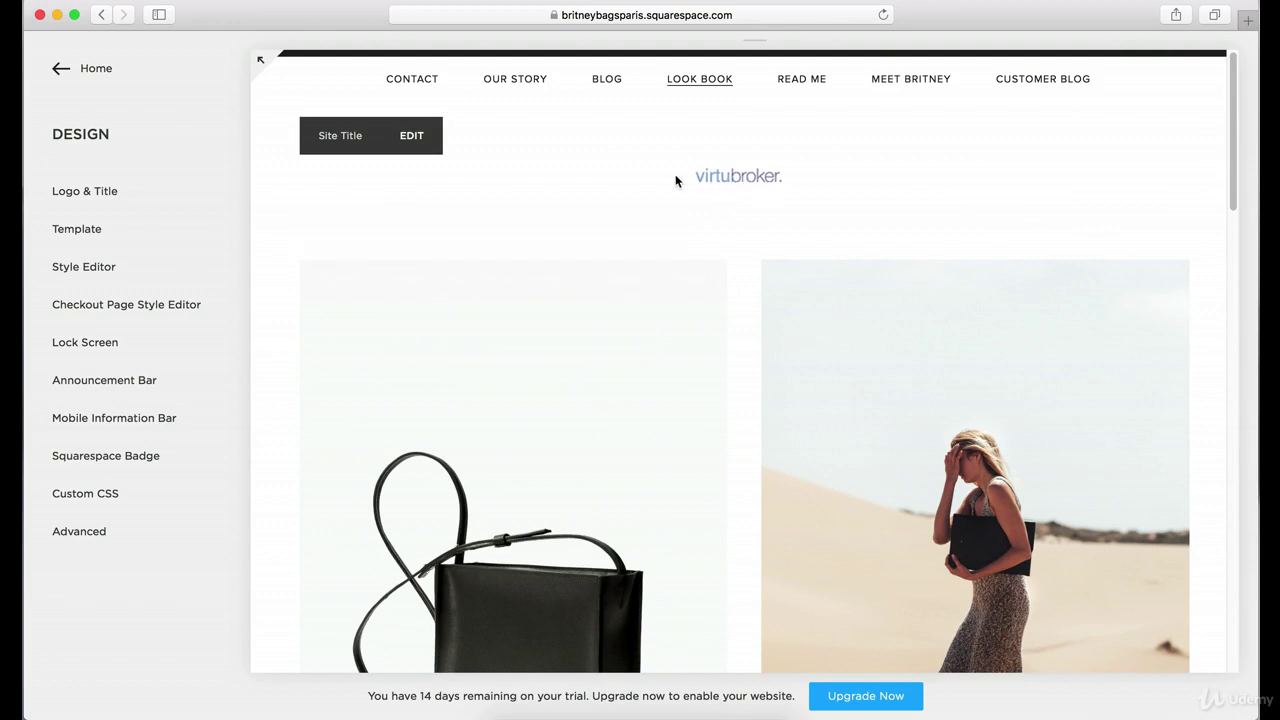